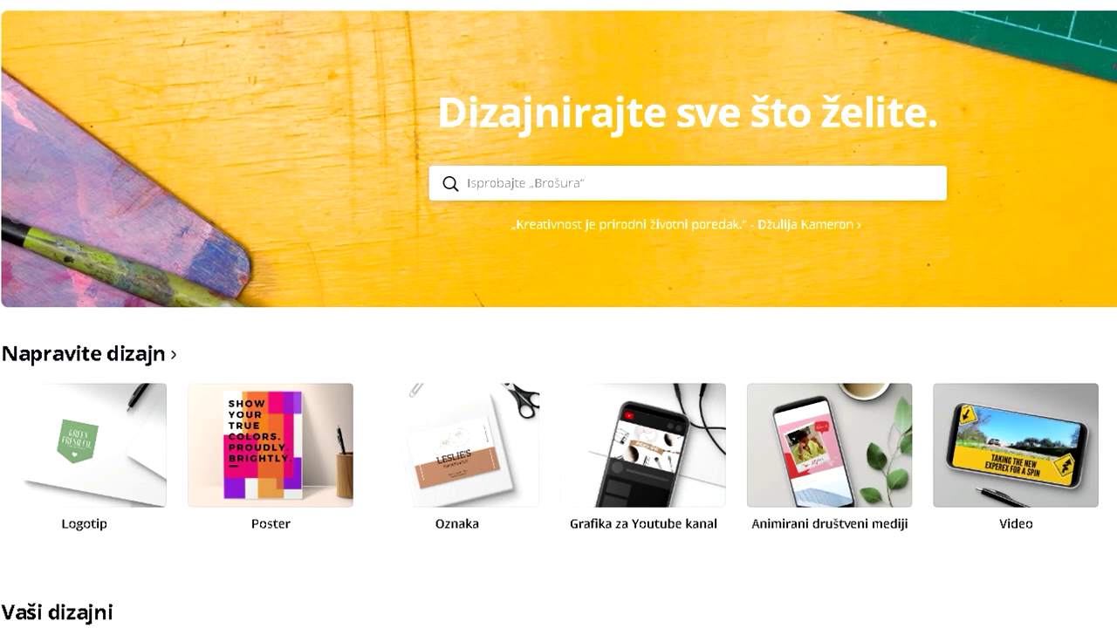
- Search Canva templates for 'youtube thumbnail' and scroll the results to locate Budget Traveling
{"action": "type", "text": "youtube thumbnail"}
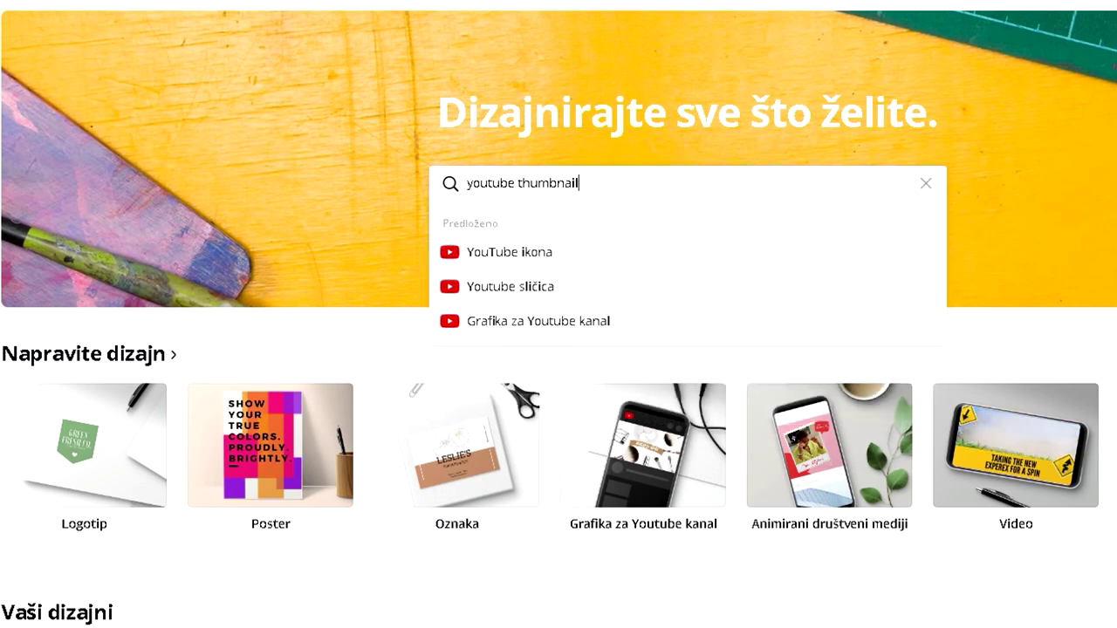
{"action": "key", "text": "Return"}
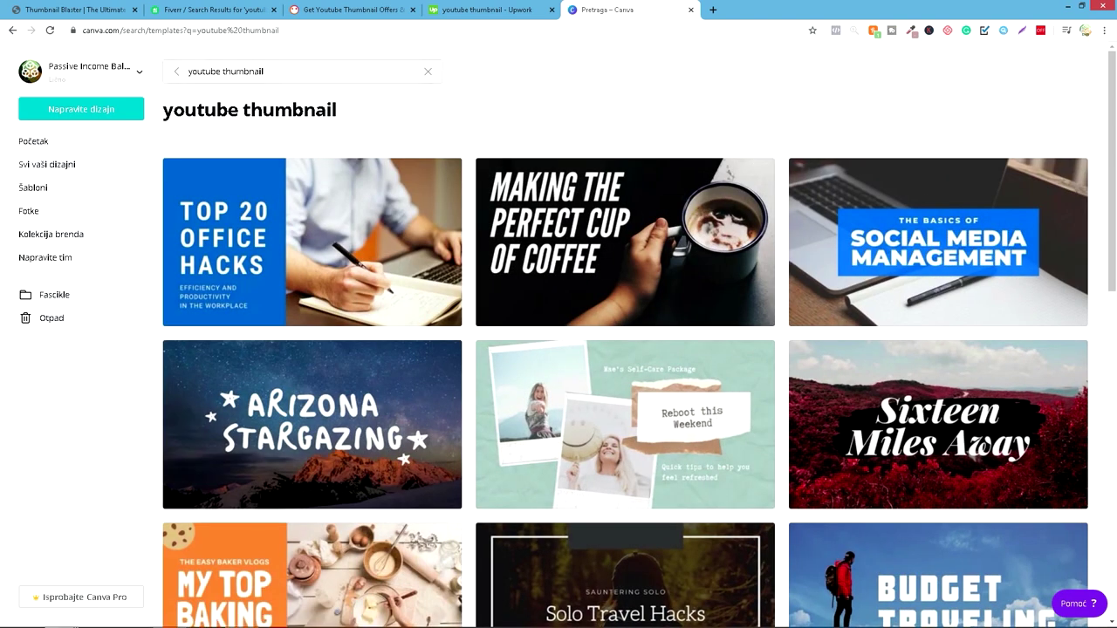
{"action": "scroll", "coordinate": [625, 262], "scroll_direction": "down", "scroll_amount": 1}
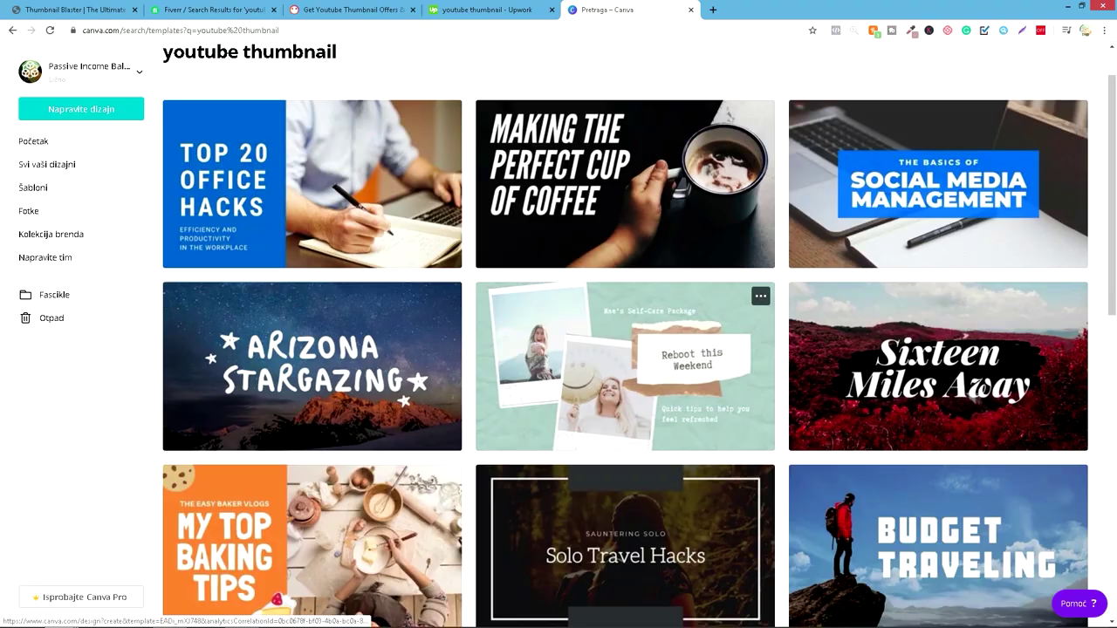
{"action": "scroll", "coordinate": [625, 261], "scroll_direction": "down", "scroll_amount": 2}
{"action": "scroll", "coordinate": [624, 244], "scroll_direction": "down", "scroll_amount": 1}
{"action": "scroll", "coordinate": [624, 245], "scroll_direction": "down", "scroll_amount": 2}
{"action": "scroll", "coordinate": [625, 244], "scroll_direction": "down", "scroll_amount": 5}
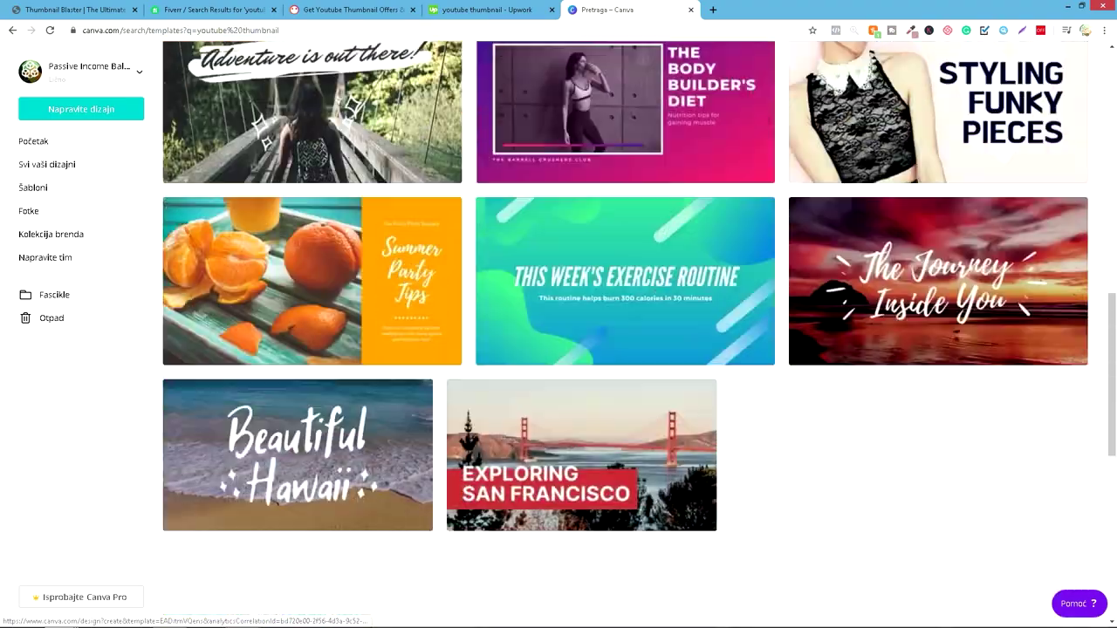
{"action": "scroll", "coordinate": [625, 244], "scroll_direction": "down", "scroll_amount": 2}
{"action": "scroll", "coordinate": [625, 349], "scroll_direction": "down", "scroll_amount": 2}
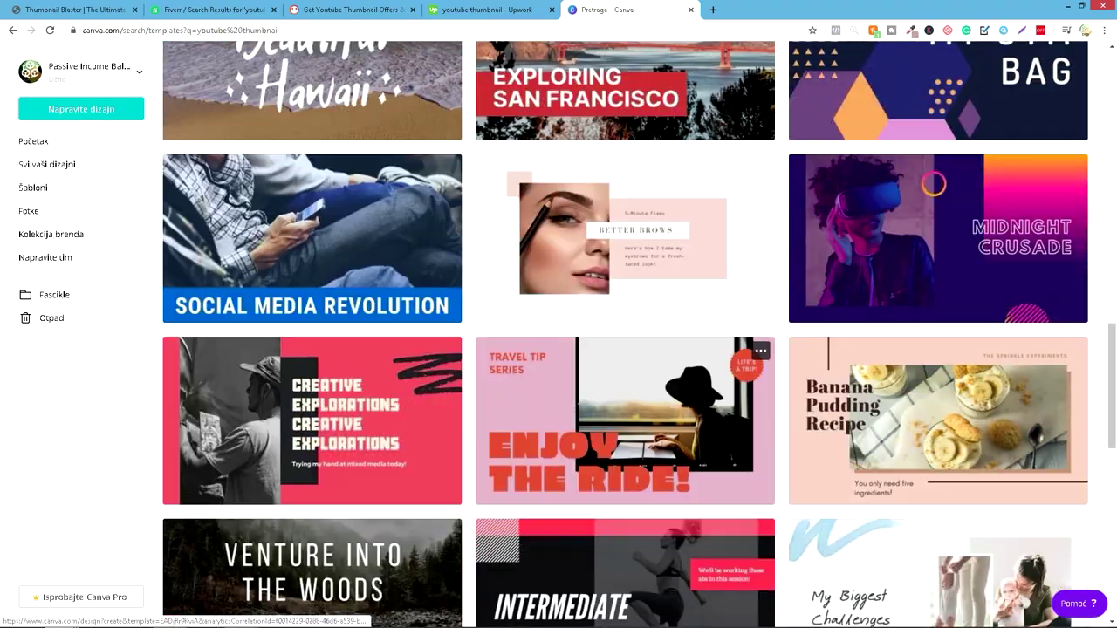
{"action": "scroll", "coordinate": [625, 437], "scroll_direction": "up", "scroll_amount": 2}
{"action": "scroll", "coordinate": [625, 437], "scroll_direction": "up", "scroll_amount": 2}
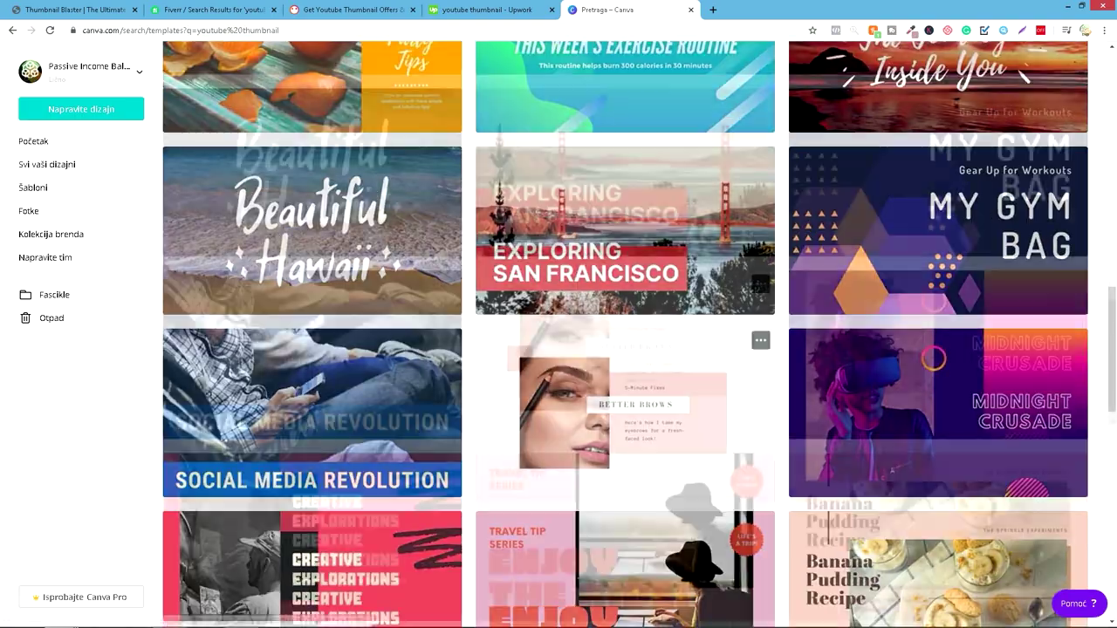
{"action": "scroll", "coordinate": [625, 419], "scroll_direction": "up", "scroll_amount": 3}
{"action": "scroll", "coordinate": [625, 418], "scroll_direction": "up", "scroll_amount": 2}
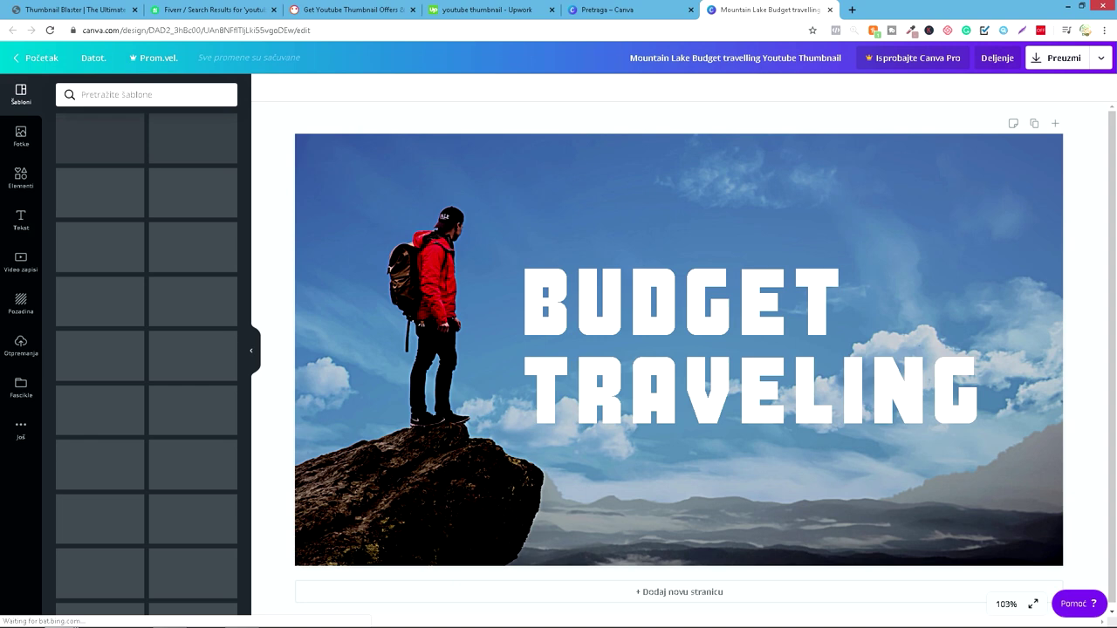
- Color the word BUDGET in the Budget Traveling title red
{"action": "left_click", "coordinate": [653, 302]}
{"action": "double_click", "coordinate": [686, 307]}
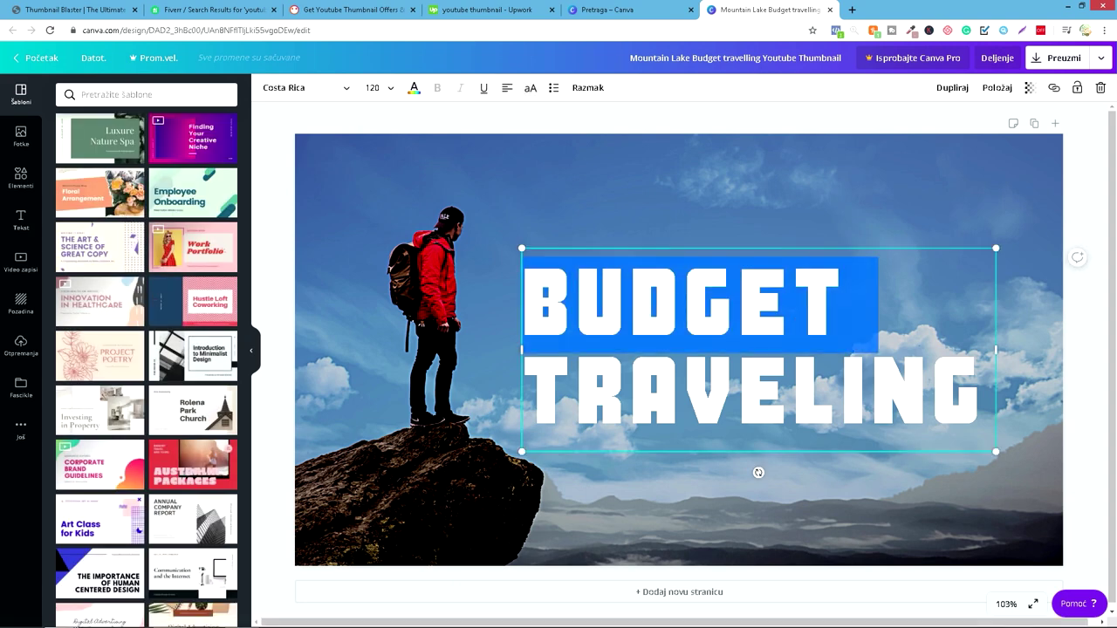
{"action": "left_click", "coordinate": [414, 87]}
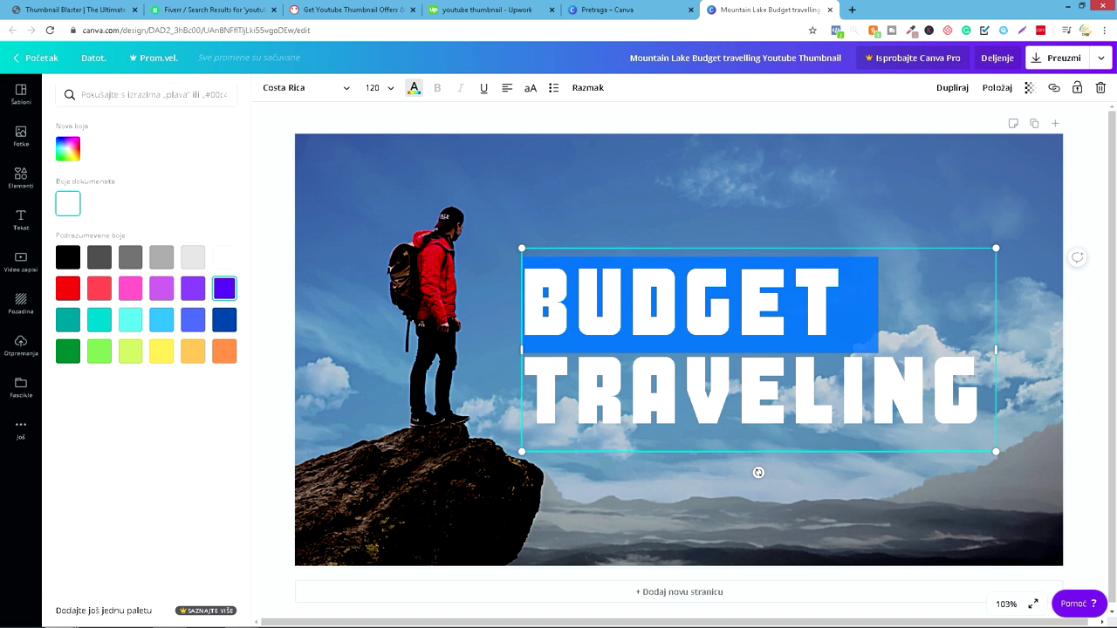
{"action": "left_click", "coordinate": [68, 288]}
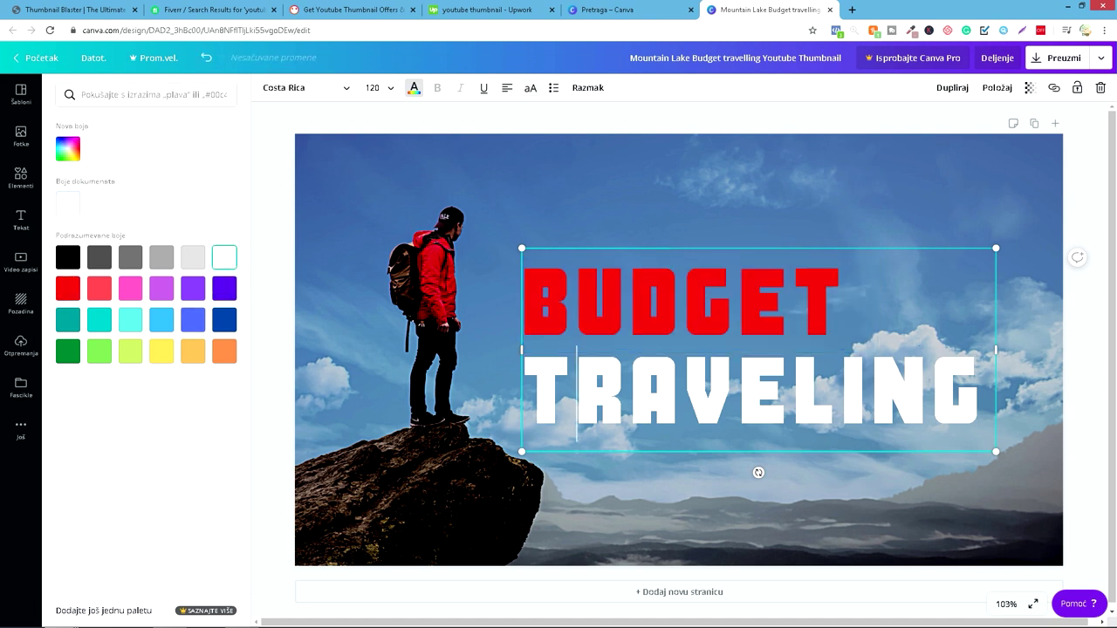
- Browse the Text styles and the Elements library of shapes and graphics
{"action": "double_click", "coordinate": [576, 394]}
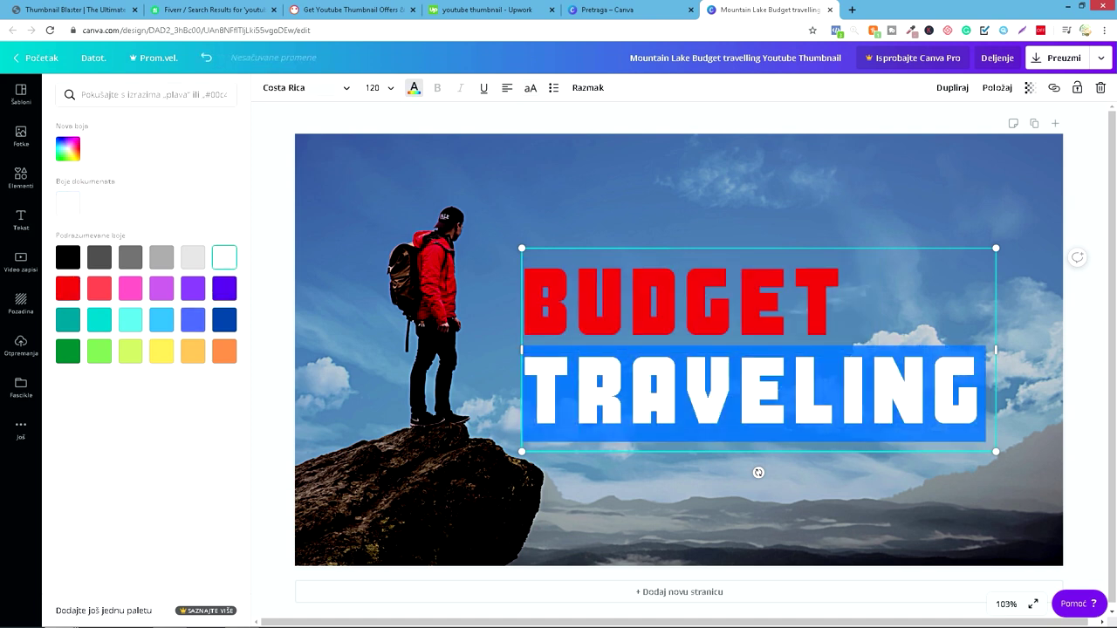
{"action": "left_click", "coordinate": [758, 506]}
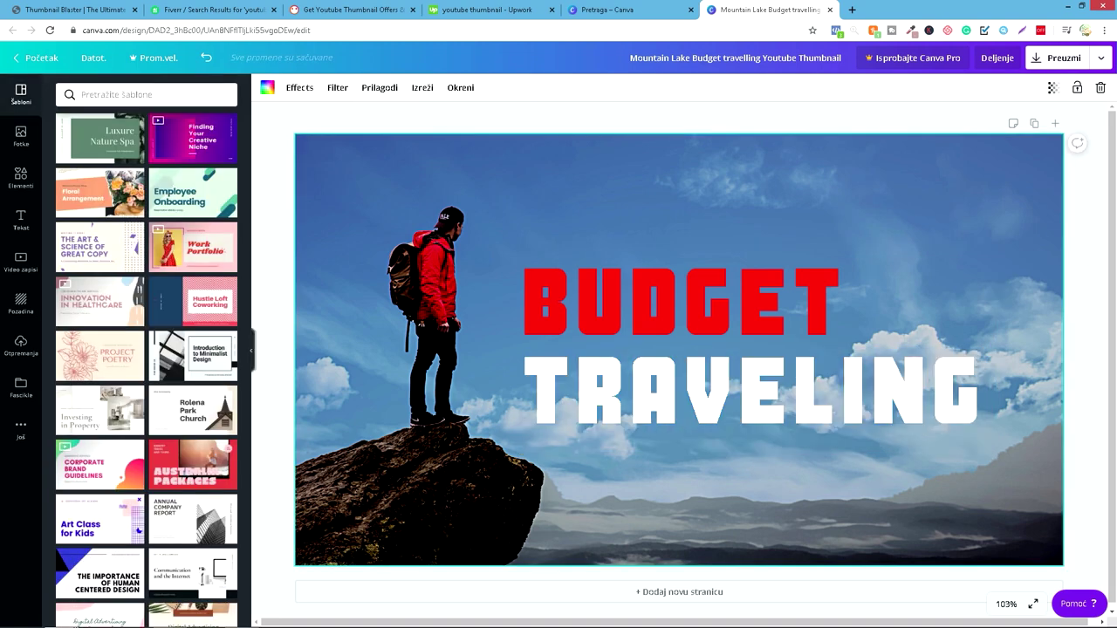
{"action": "left_click", "coordinate": [21, 218]}
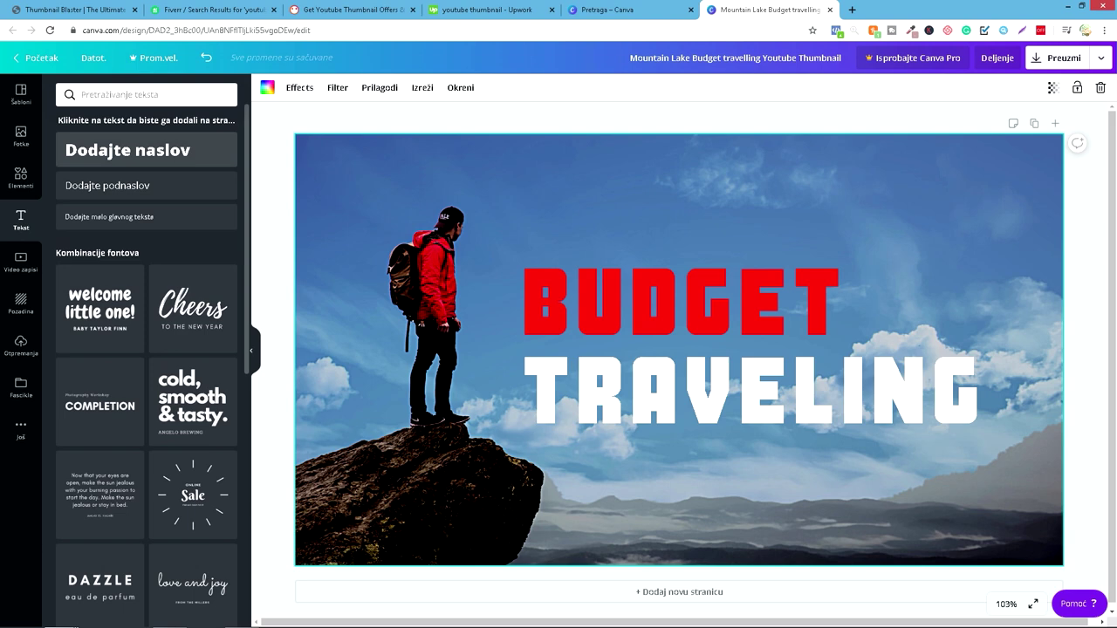
{"action": "left_click", "coordinate": [20, 176]}
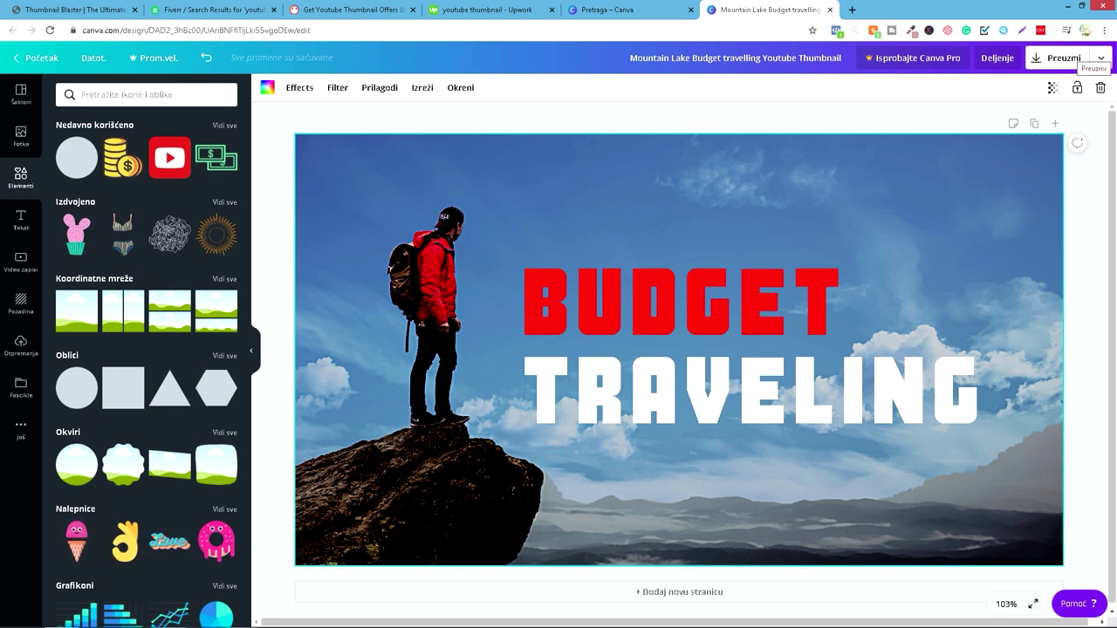
{"action": "left_click", "coordinate": [1063, 58]}
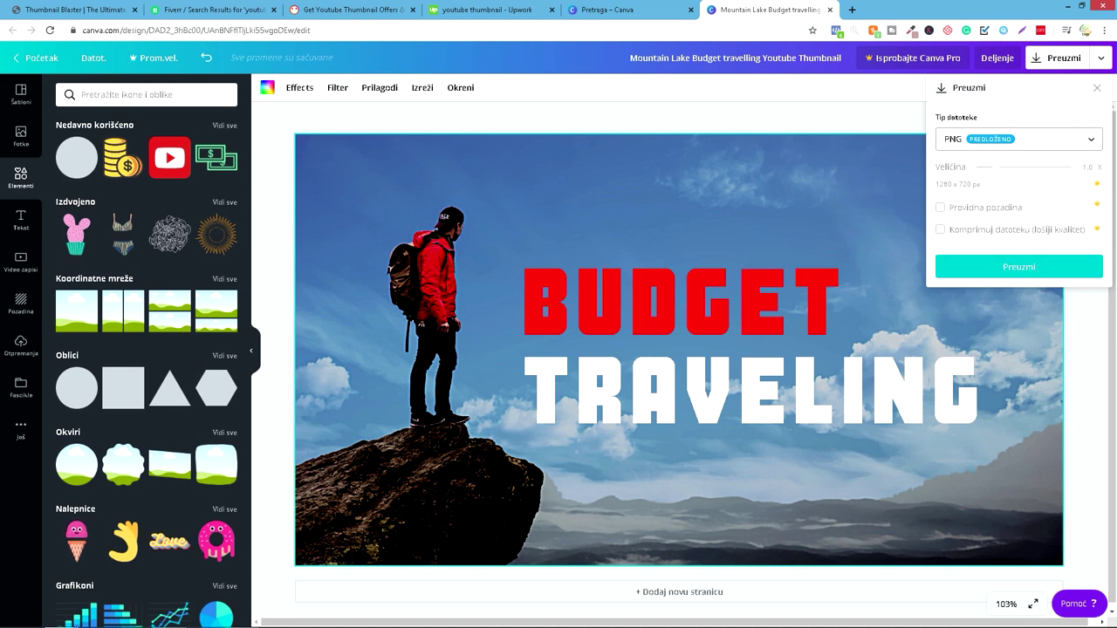
{"action": "key", "text": "Escape"}
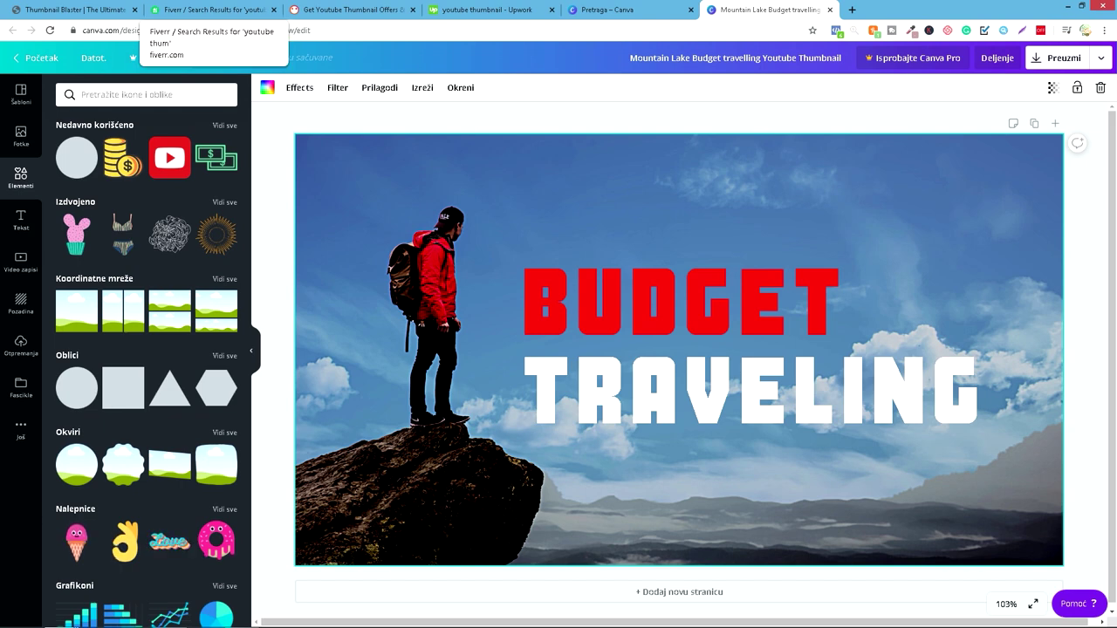
- Review Fiverr's YouTube intro, thumbnail and promotion gigs with their starting prices
{"action": "left_click", "coordinate": [209, 9]}
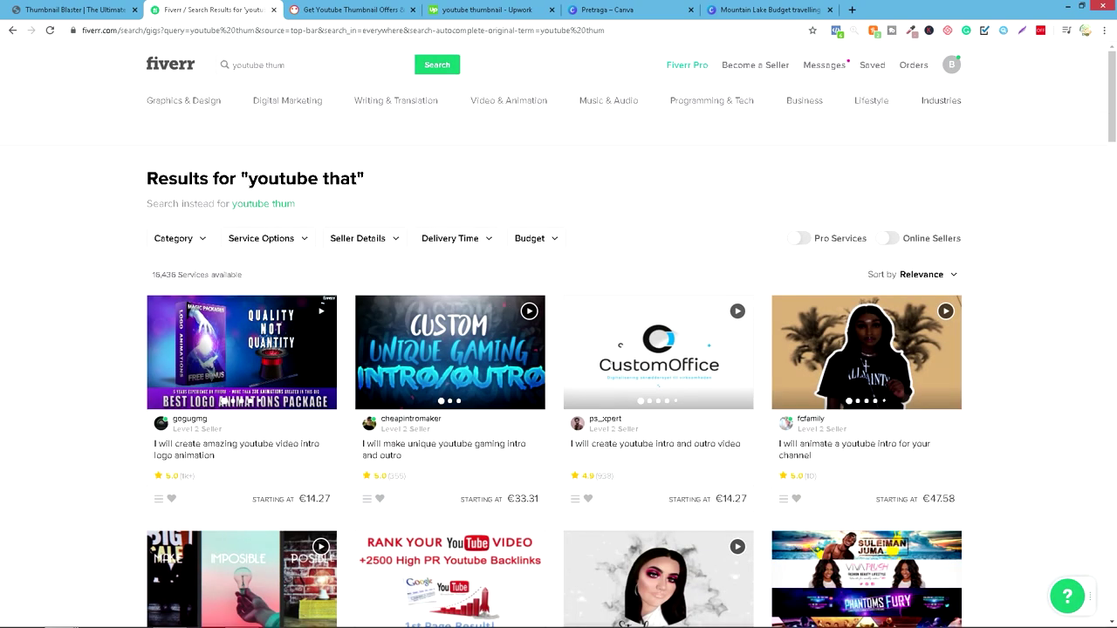
{"action": "scroll", "coordinate": [454, 331], "scroll_direction": "down", "scroll_amount": 1}
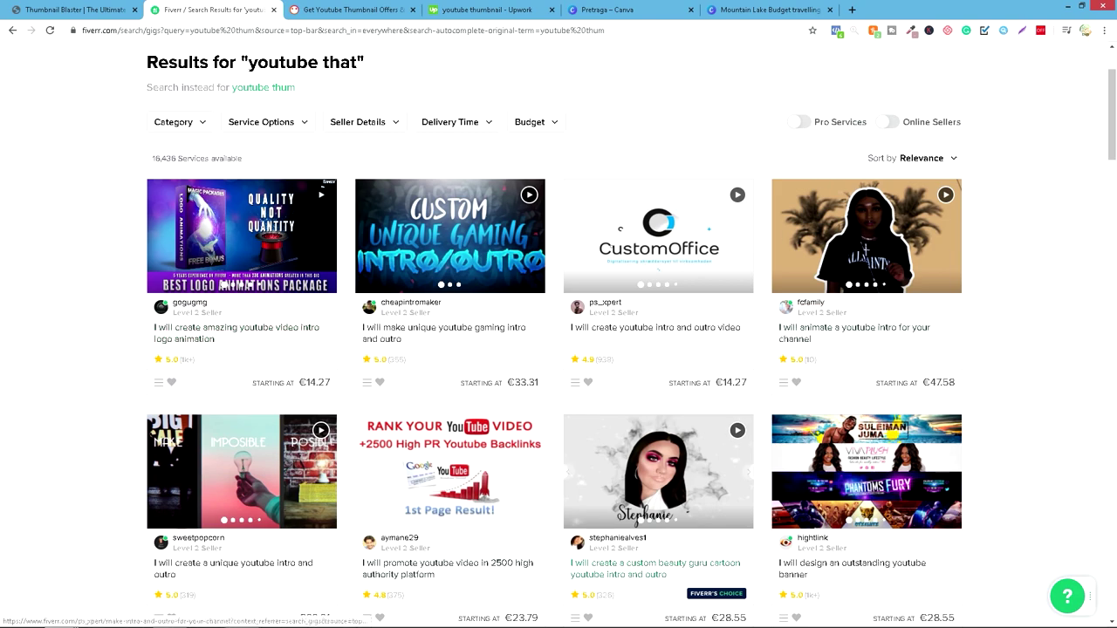
{"action": "scroll", "coordinate": [450, 392], "scroll_direction": "down", "scroll_amount": 2}
{"action": "scroll", "coordinate": [449, 393], "scroll_direction": "up", "scroll_amount": 3}
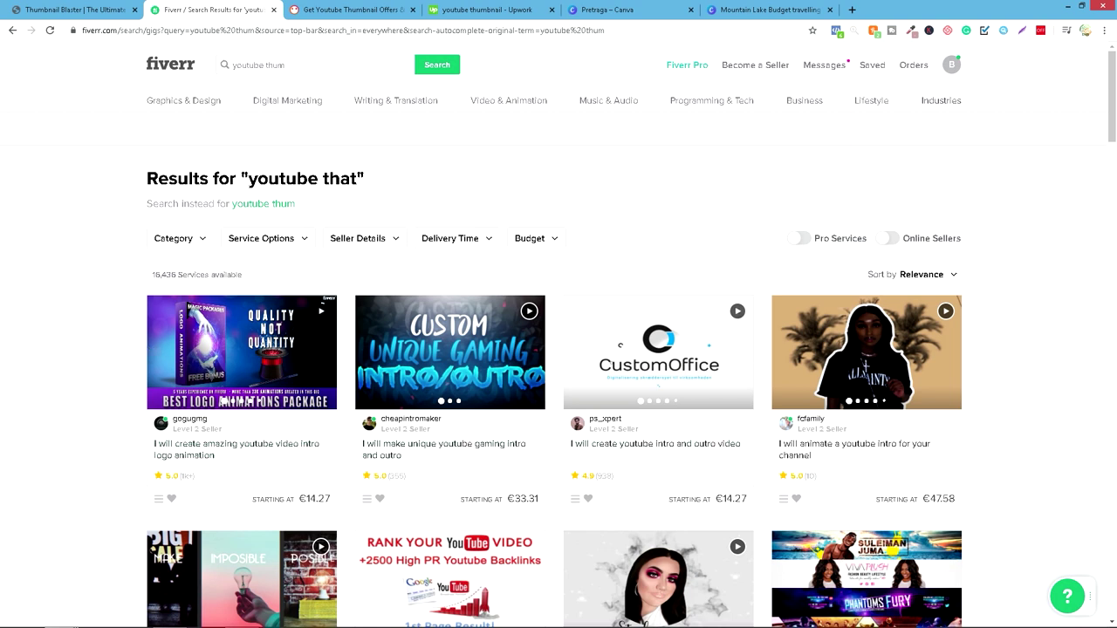
{"action": "scroll", "coordinate": [235, 450], "scroll_direction": "down", "scroll_amount": 1}
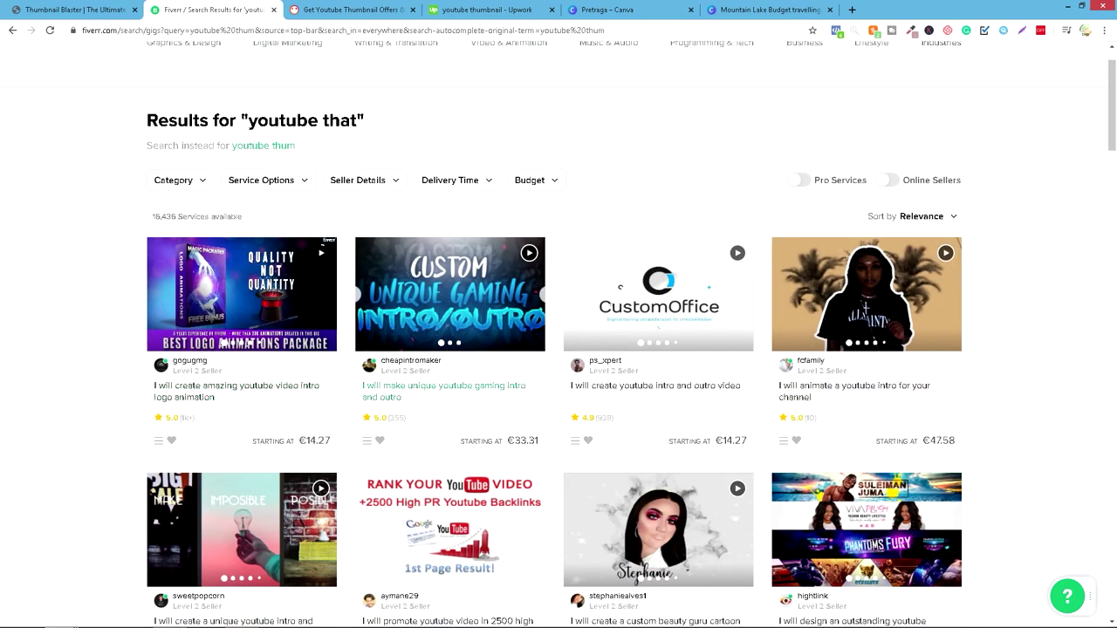
{"action": "scroll", "coordinate": [236, 449], "scroll_direction": "down", "scroll_amount": 2}
{"action": "scroll", "coordinate": [236, 449], "scroll_direction": "down", "scroll_amount": 1}
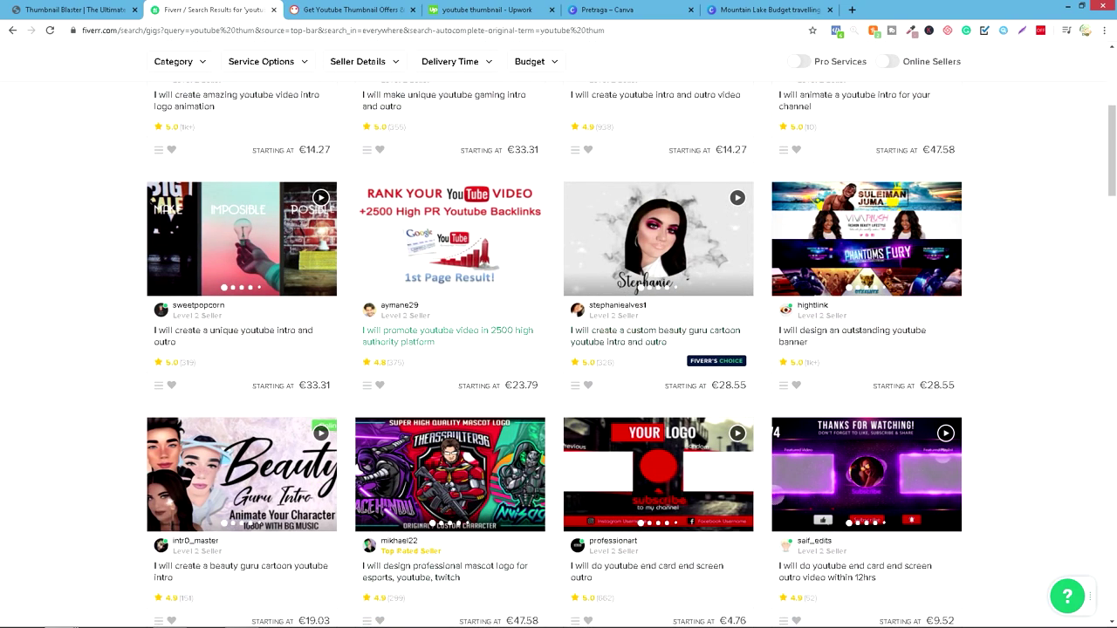
{"action": "scroll", "coordinate": [447, 366], "scroll_direction": "up", "scroll_amount": 3}
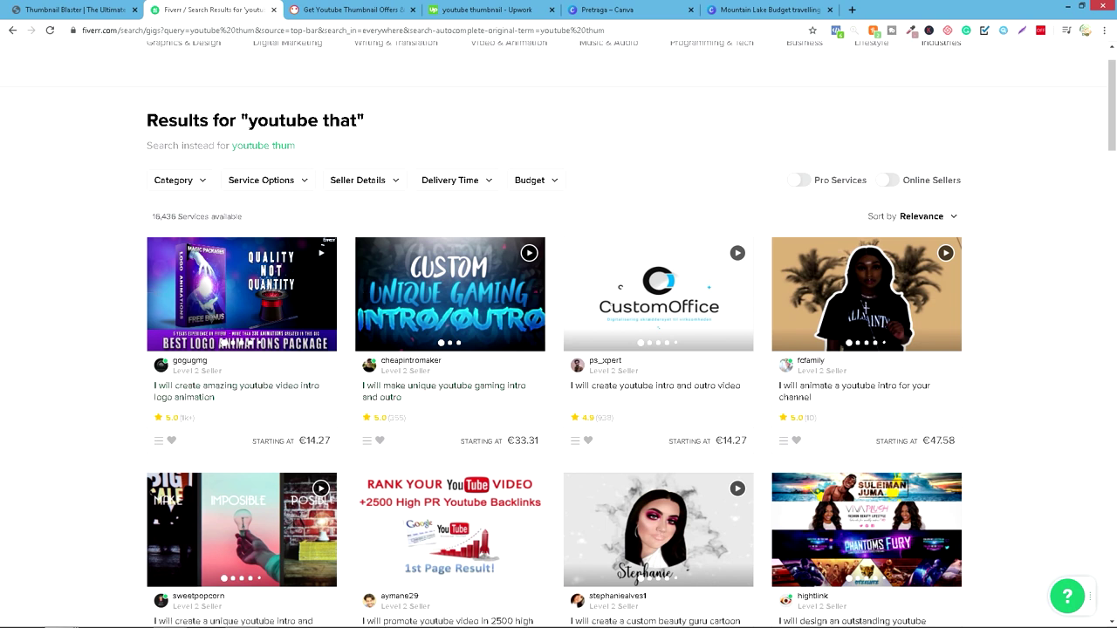
- Scroll through PeoplePerHour's YouTube thumbnail offers priced $10–$30, then back to the top
{"action": "left_click", "coordinate": [349, 9]}
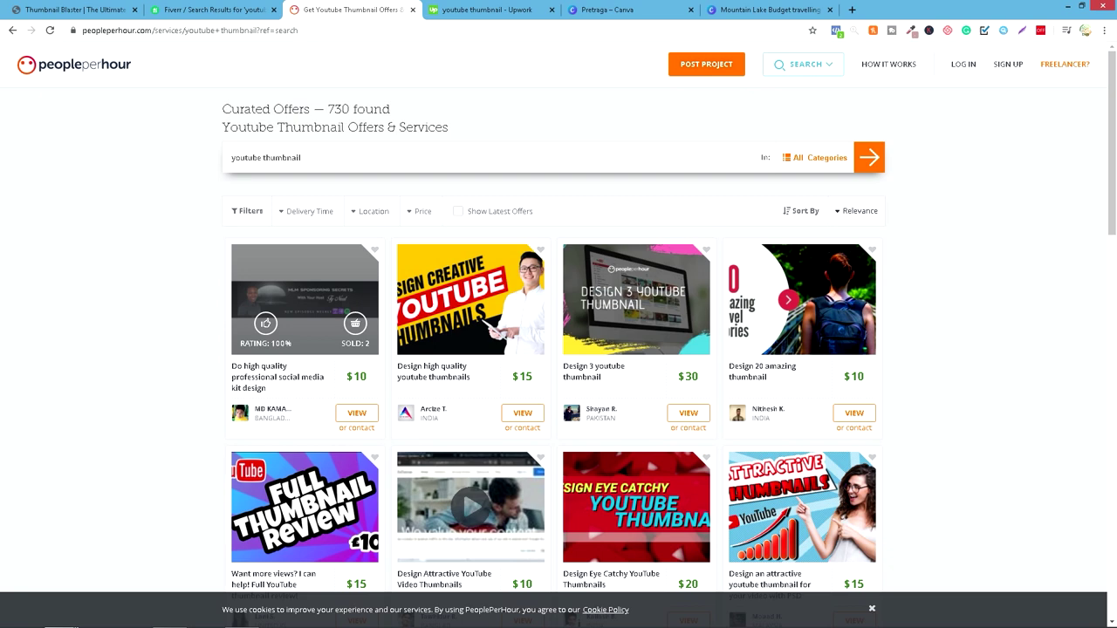
{"action": "scroll", "coordinate": [558, 349], "scroll_direction": "down", "scroll_amount": 2}
{"action": "scroll", "coordinate": [559, 349], "scroll_direction": "down", "scroll_amount": 1}
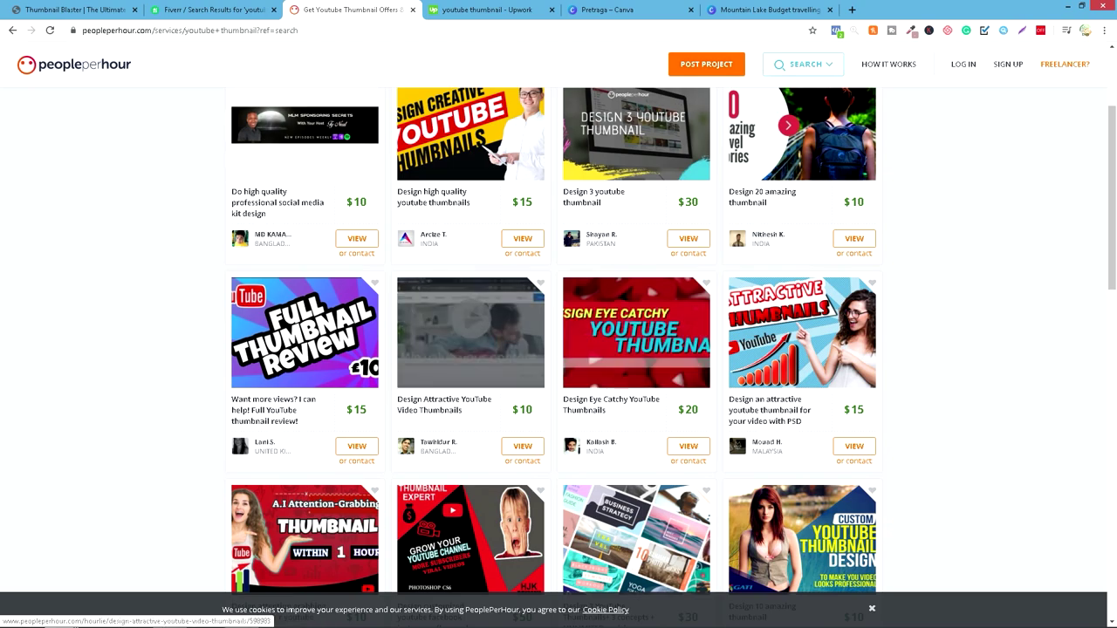
{"action": "scroll", "coordinate": [636, 332], "scroll_direction": "down", "scroll_amount": 2}
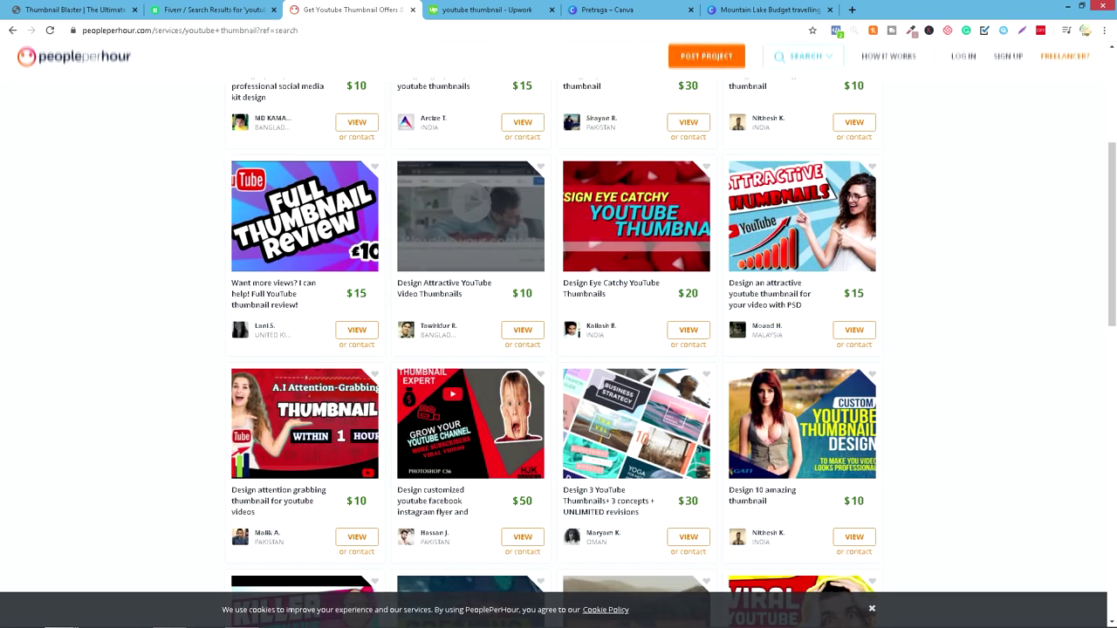
{"action": "scroll", "coordinate": [636, 332], "scroll_direction": "down", "scroll_amount": 2}
{"action": "scroll", "coordinate": [636, 332], "scroll_direction": "up", "scroll_amount": 4}
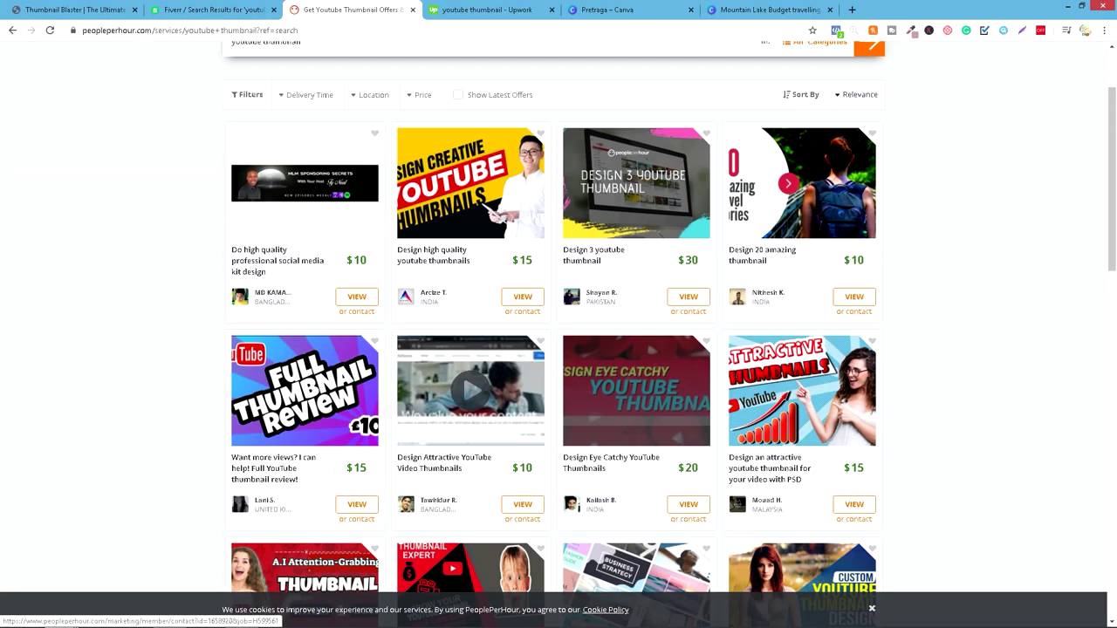
{"action": "scroll", "coordinate": [559, 331], "scroll_direction": "up", "scroll_amount": 1}
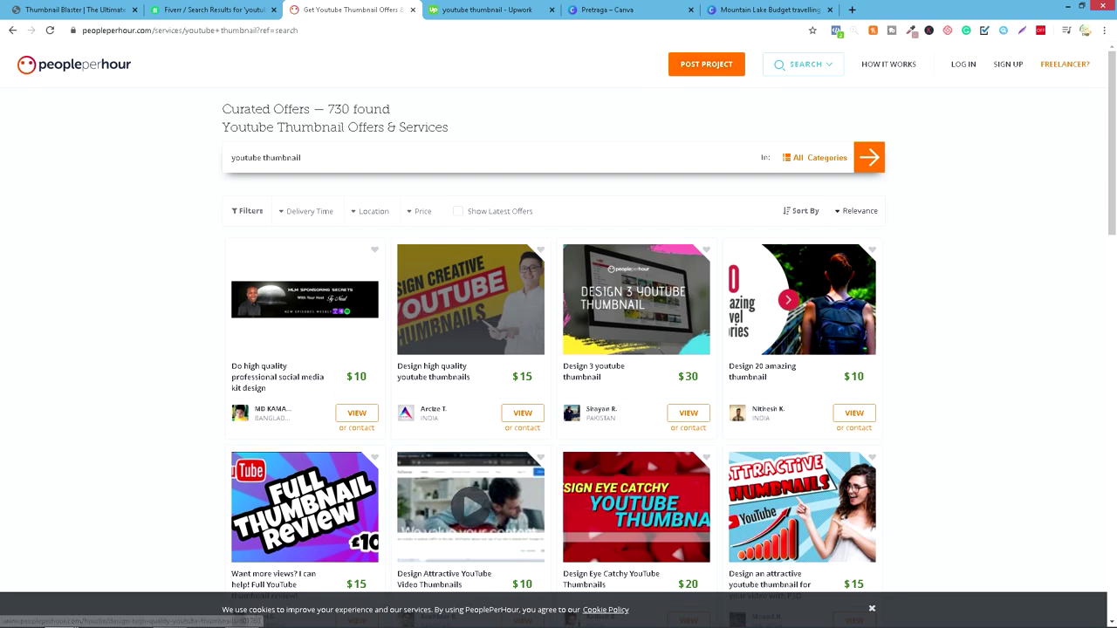
{"action": "scroll", "coordinate": [636, 349], "scroll_direction": "down", "scroll_amount": 2}
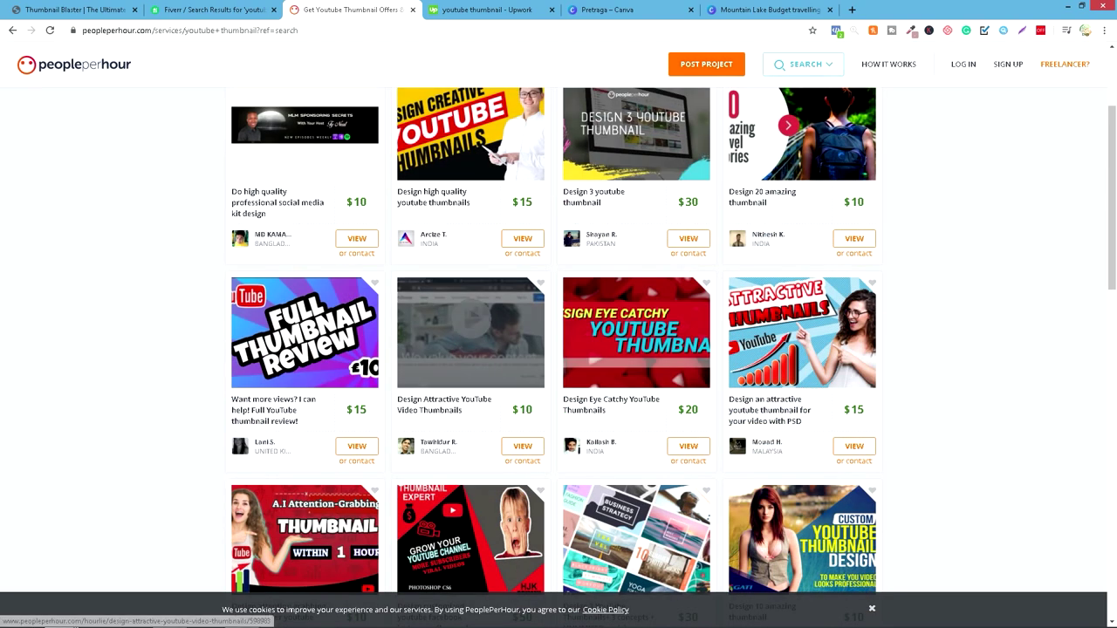
{"action": "scroll", "coordinate": [636, 349], "scroll_direction": "up", "scroll_amount": 1}
- Review Upwork's 'youtube thumbnail' freelancers with their hourly rates and job success
{"action": "key", "text": "ctrl+Tab"}
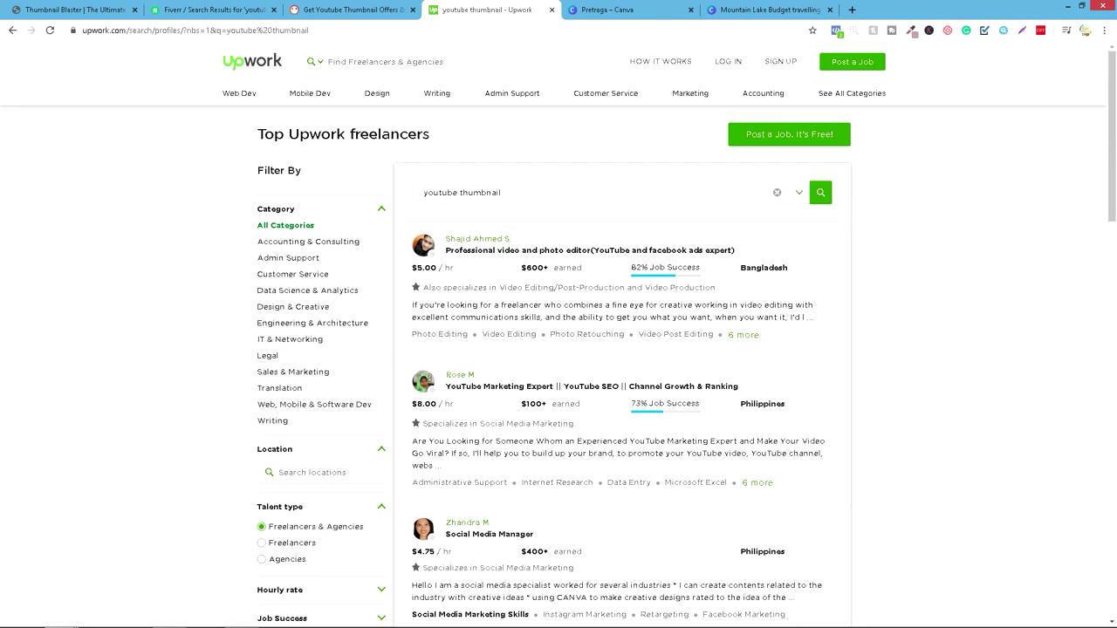
{"action": "scroll", "coordinate": [558, 349], "scroll_direction": "down", "scroll_amount": 3}
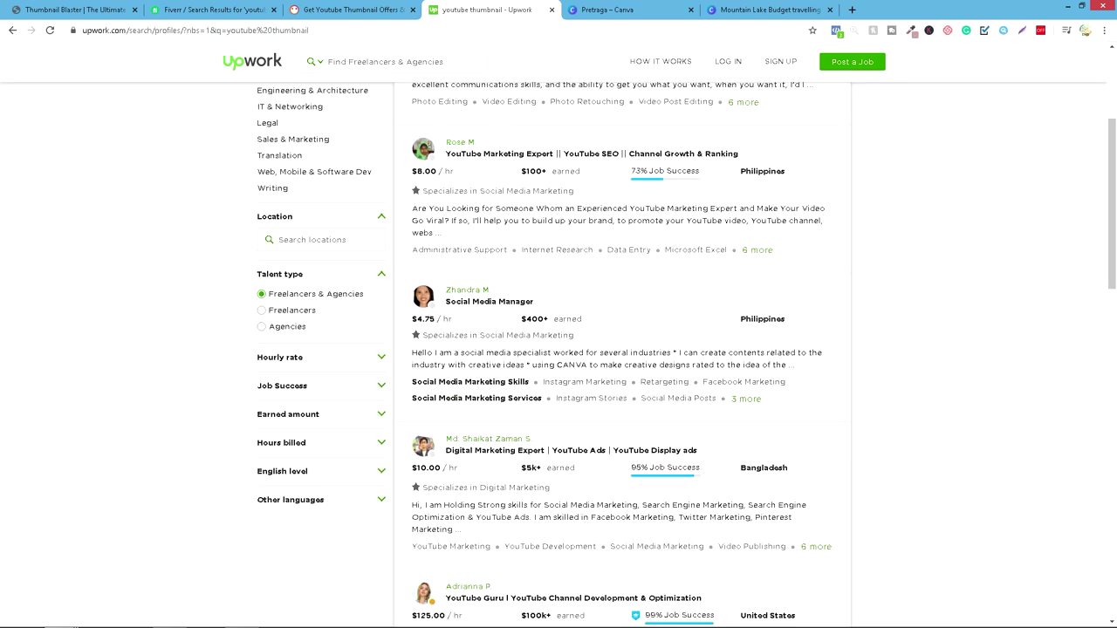
{"action": "scroll", "coordinate": [559, 349], "scroll_direction": "down", "scroll_amount": 2}
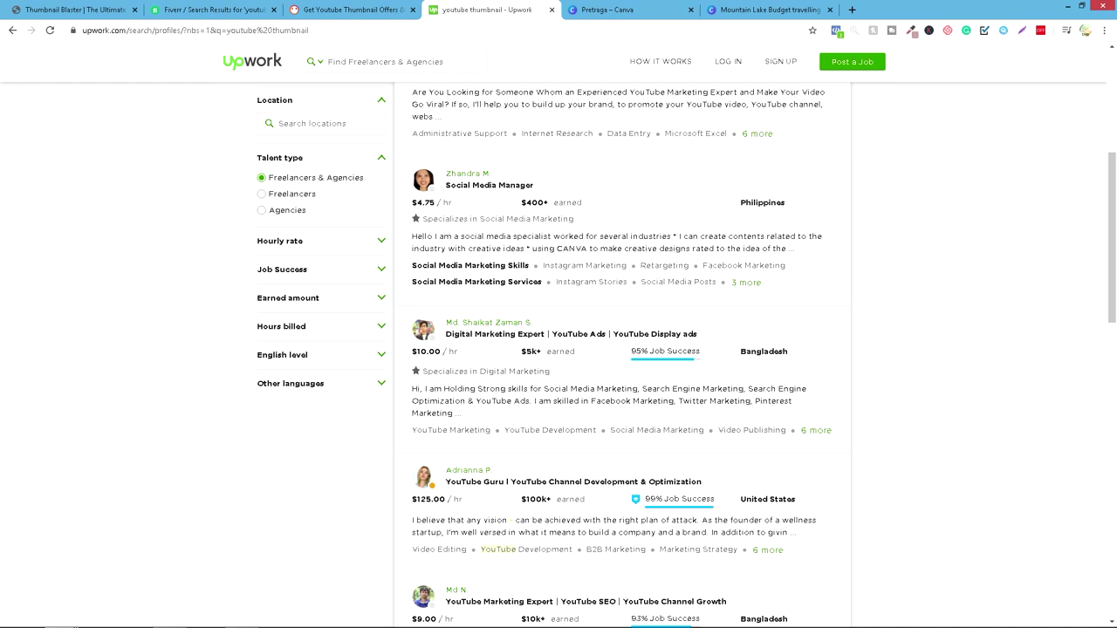
{"action": "scroll", "coordinate": [558, 349], "scroll_direction": "up", "scroll_amount": 3}
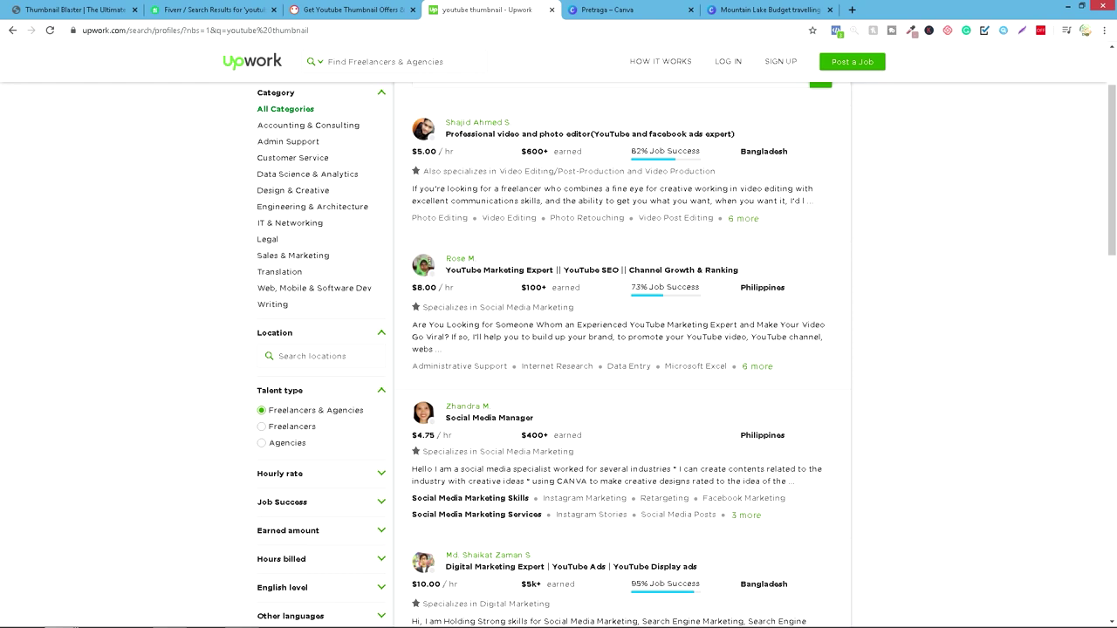
{"action": "scroll", "coordinate": [559, 349], "scroll_direction": "up", "scroll_amount": 2}
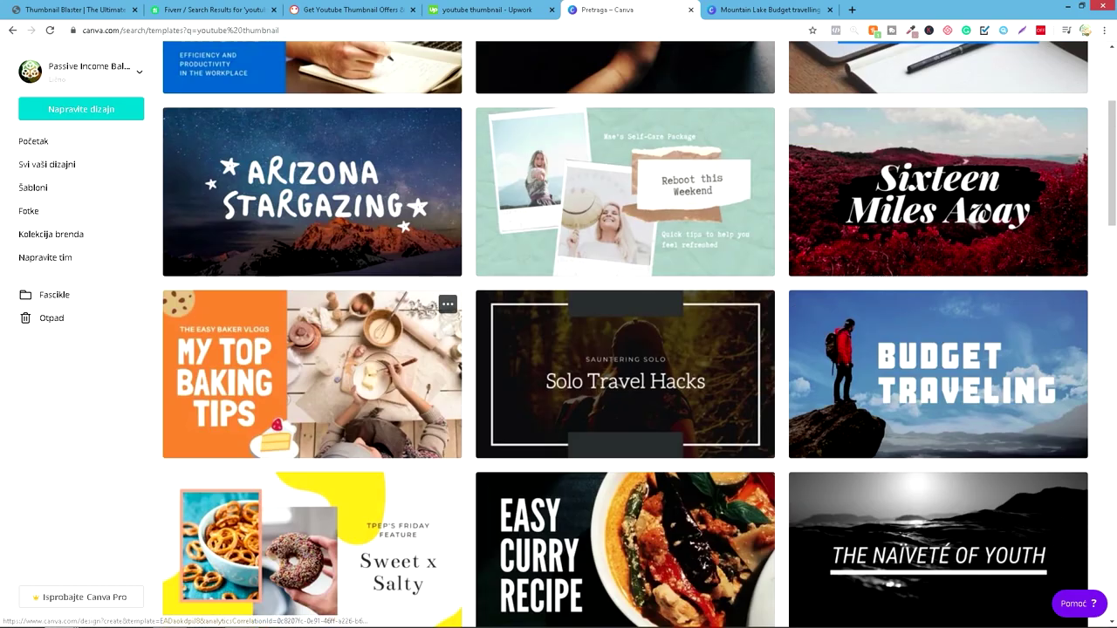
- Replace the Canva template search with 'wedding'
{"action": "scroll", "coordinate": [977, 331], "scroll_direction": "up", "scroll_amount": 2}
{"action": "scroll", "coordinate": [314, 472], "scroll_direction": "up", "scroll_amount": 2}
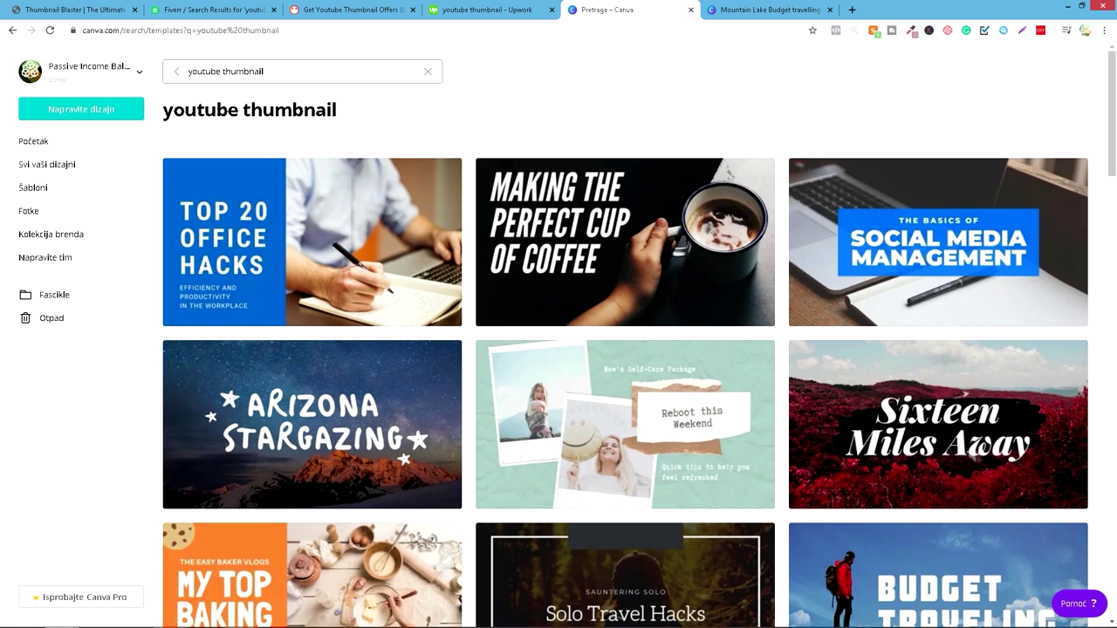
{"action": "triple_click", "coordinate": [264, 71]}
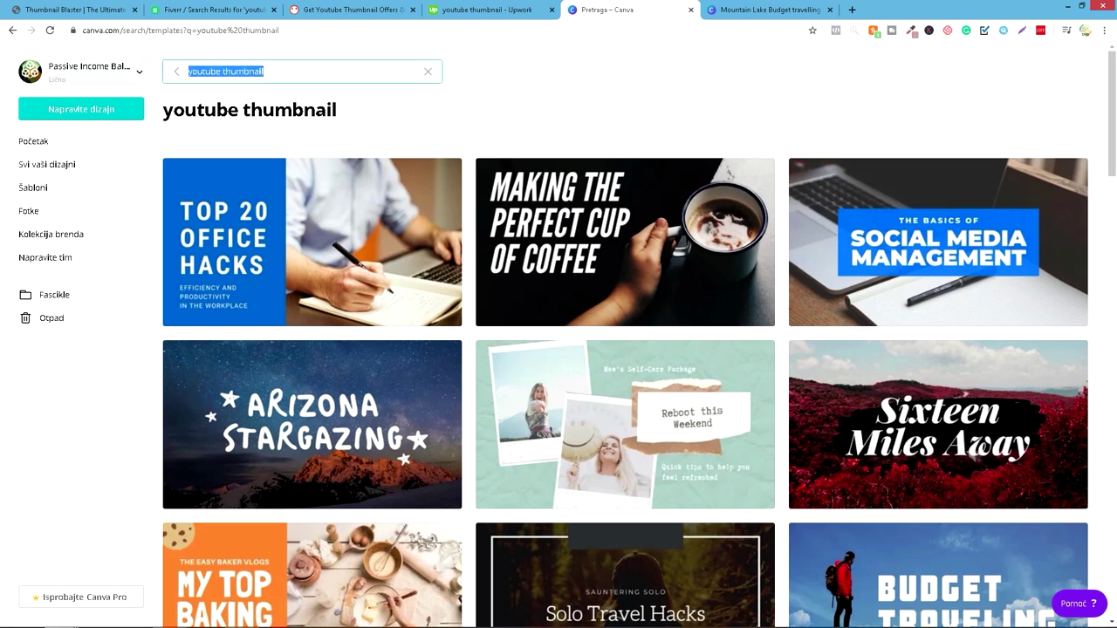
{"action": "type", "text": "wedding"}
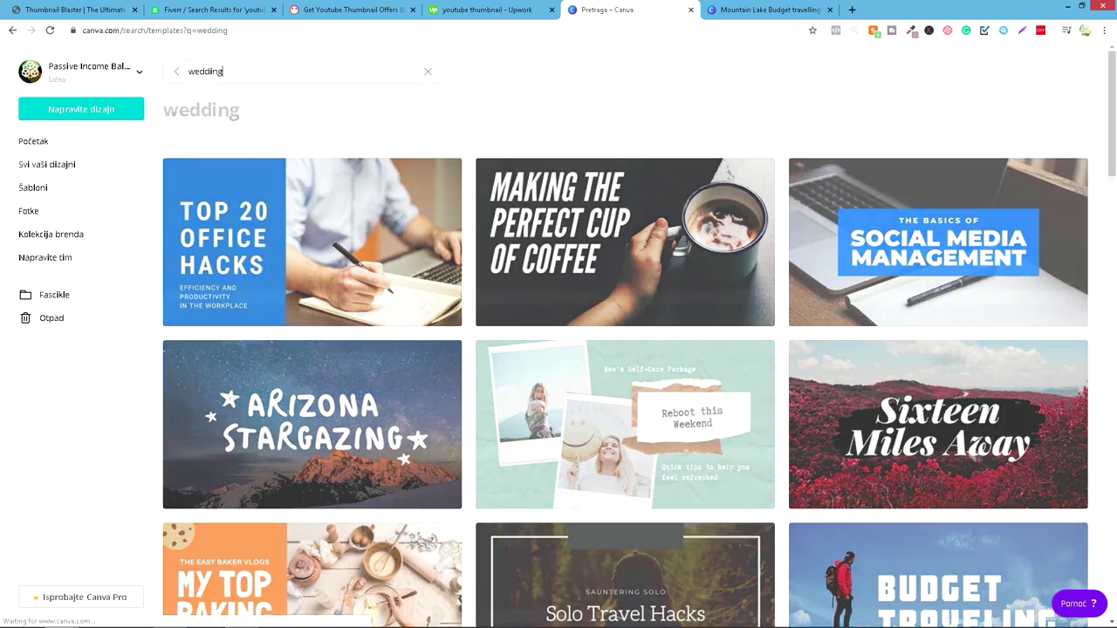
{"action": "key", "text": "Return"}
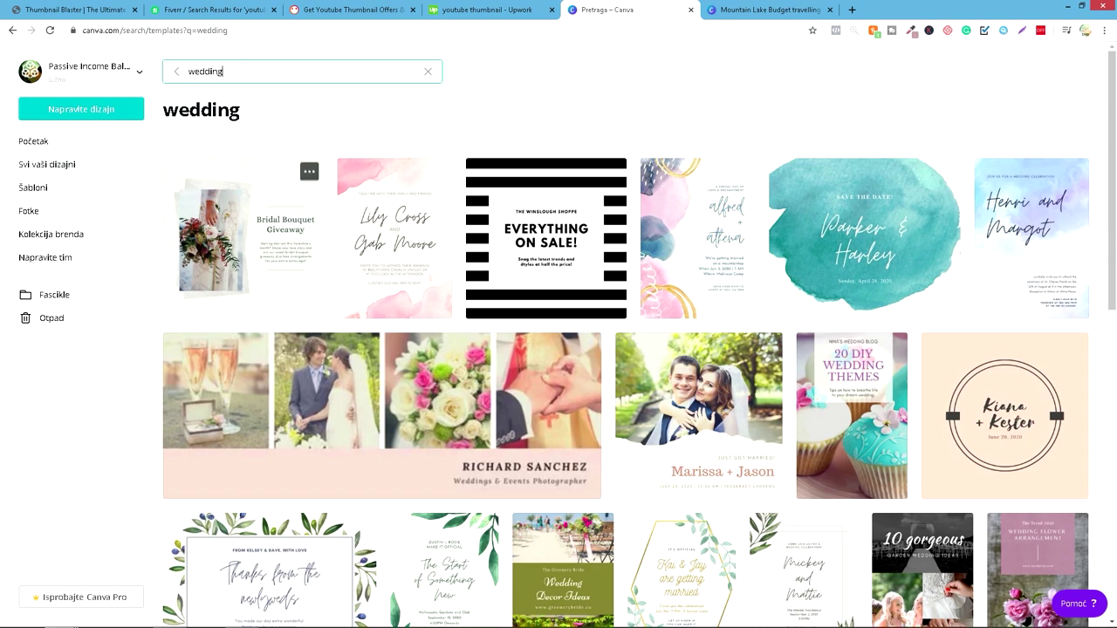
- Browse the wedding template results
{"action": "scroll", "coordinate": [523, 366], "scroll_direction": "down", "scroll_amount": 1}
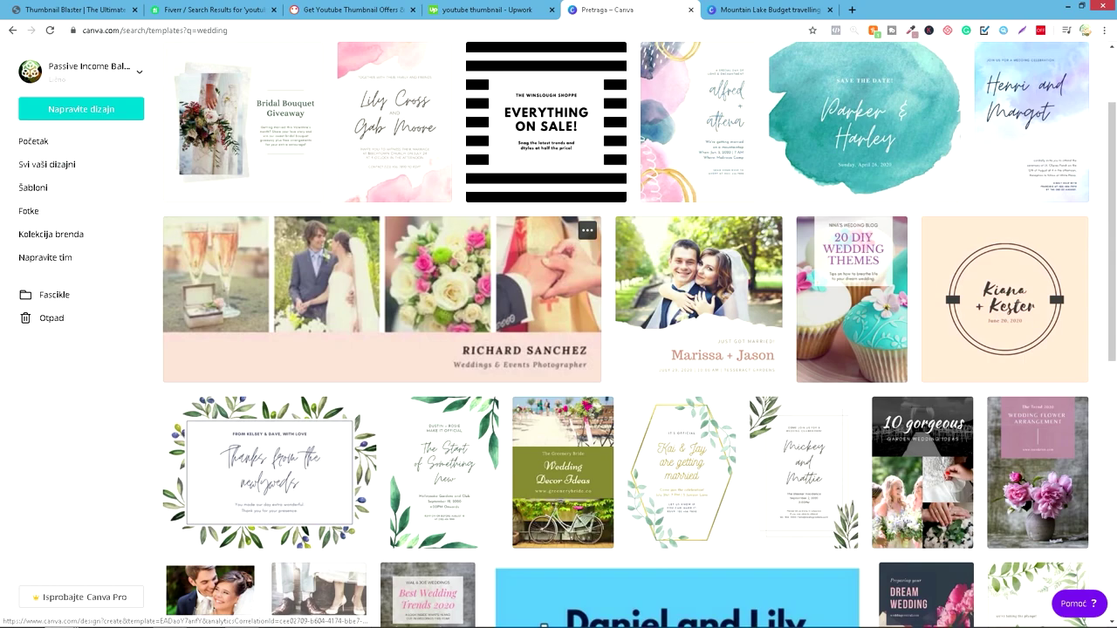
{"action": "scroll", "coordinate": [524, 288], "scroll_direction": "up", "scroll_amount": 1}
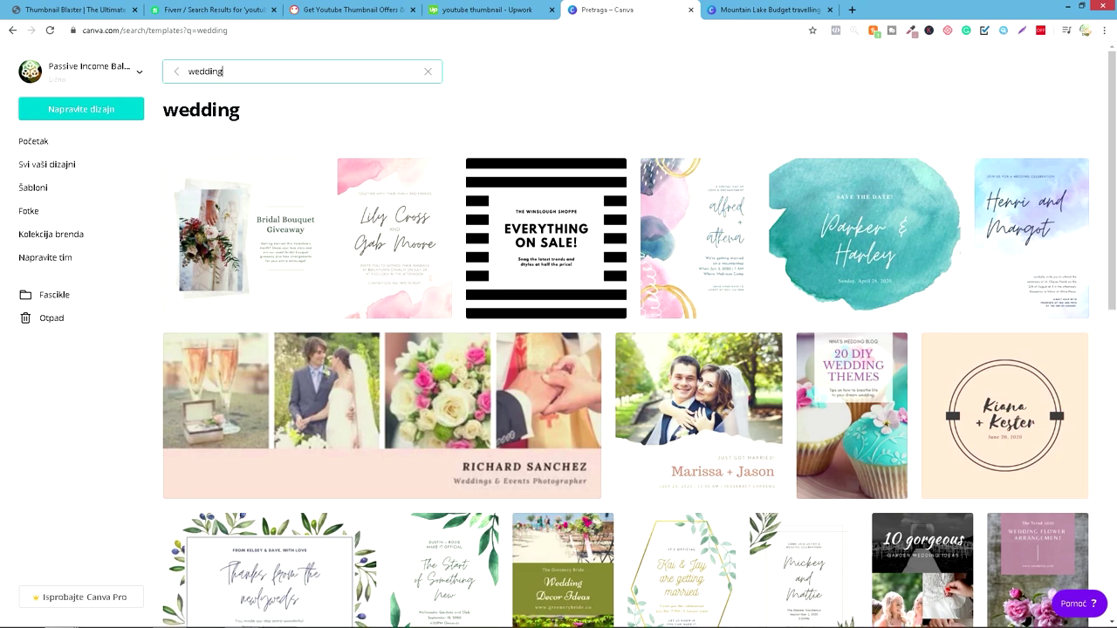
{"action": "scroll", "coordinate": [543, 574], "scroll_direction": "down", "scroll_amount": 2}
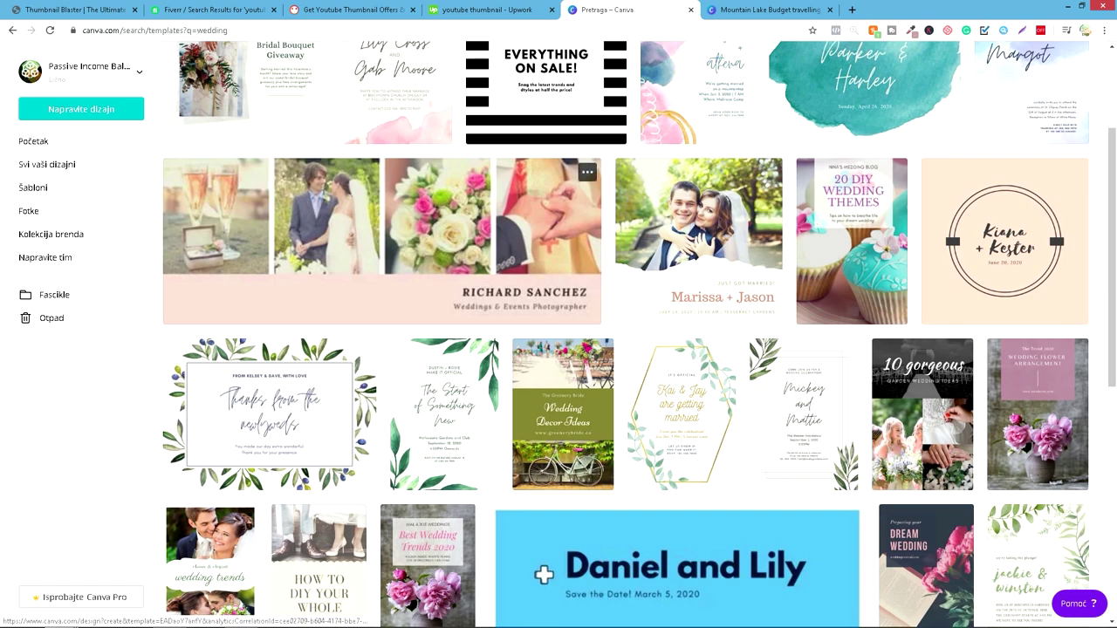
{"action": "scroll", "coordinate": [567, 262], "scroll_direction": "down", "scroll_amount": 1}
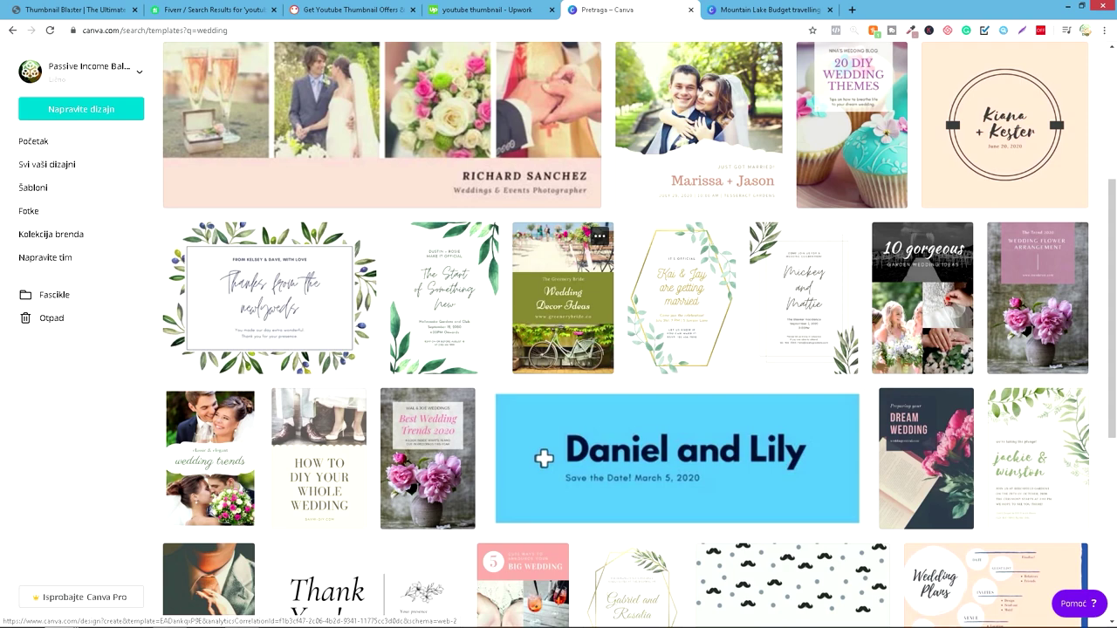
{"action": "scroll", "coordinate": [543, 458], "scroll_direction": "up", "scroll_amount": 2}
{"action": "scroll", "coordinate": [544, 459], "scroll_direction": "up", "scroll_amount": 1}
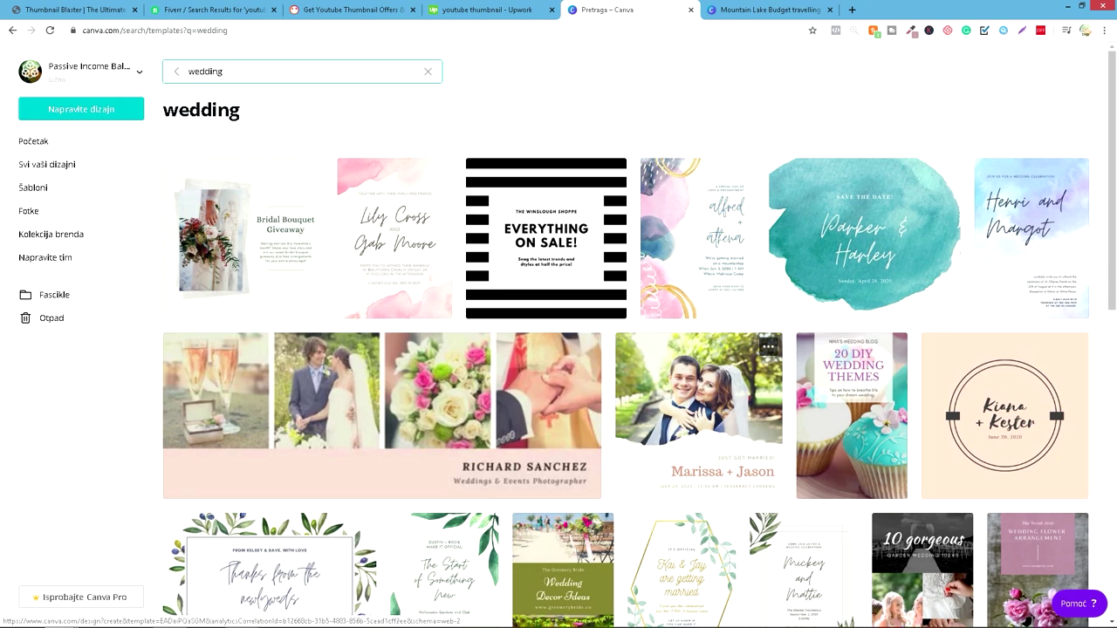
{"action": "scroll", "coordinate": [698, 349], "scroll_direction": "down", "scroll_amount": 2}
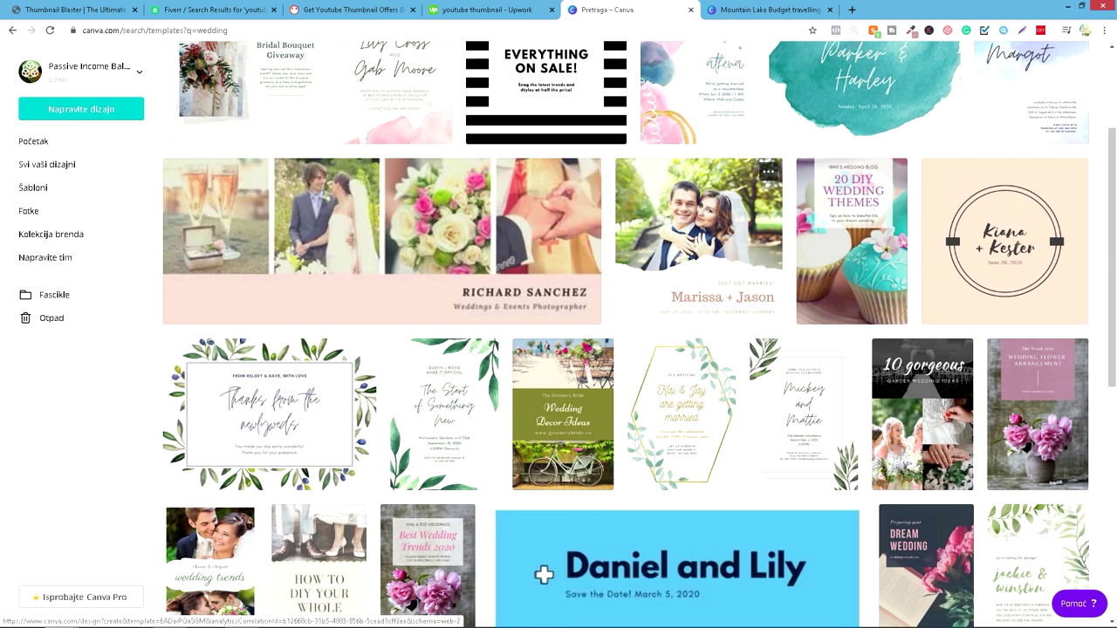
{"action": "scroll", "coordinate": [558, 349], "scroll_direction": "up", "scroll_amount": 2}
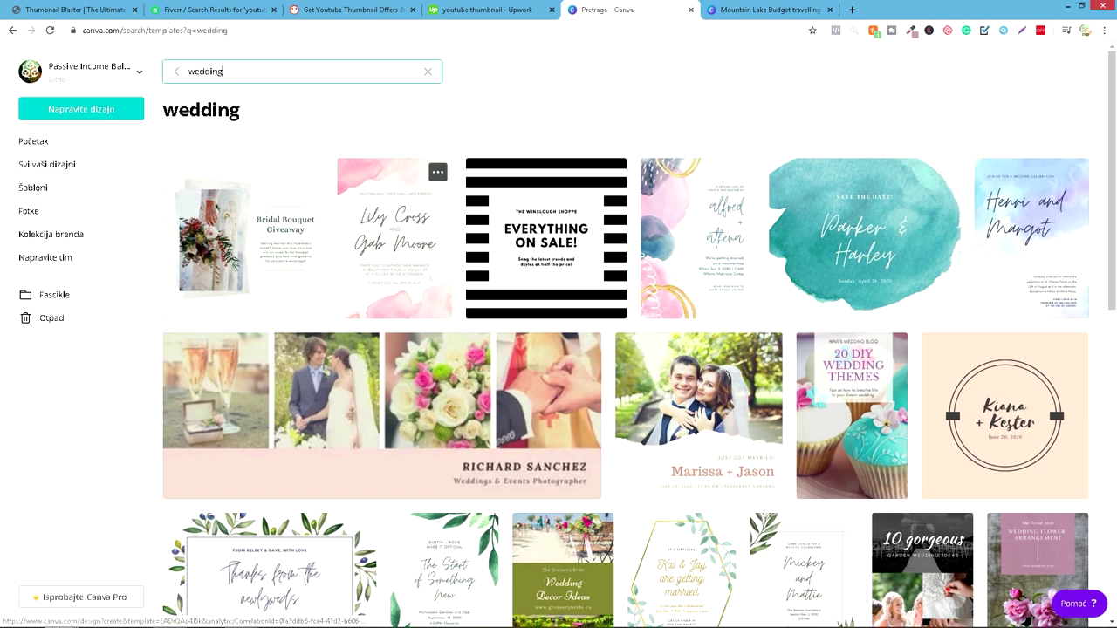
{"action": "key", "text": "ctrl+1"}
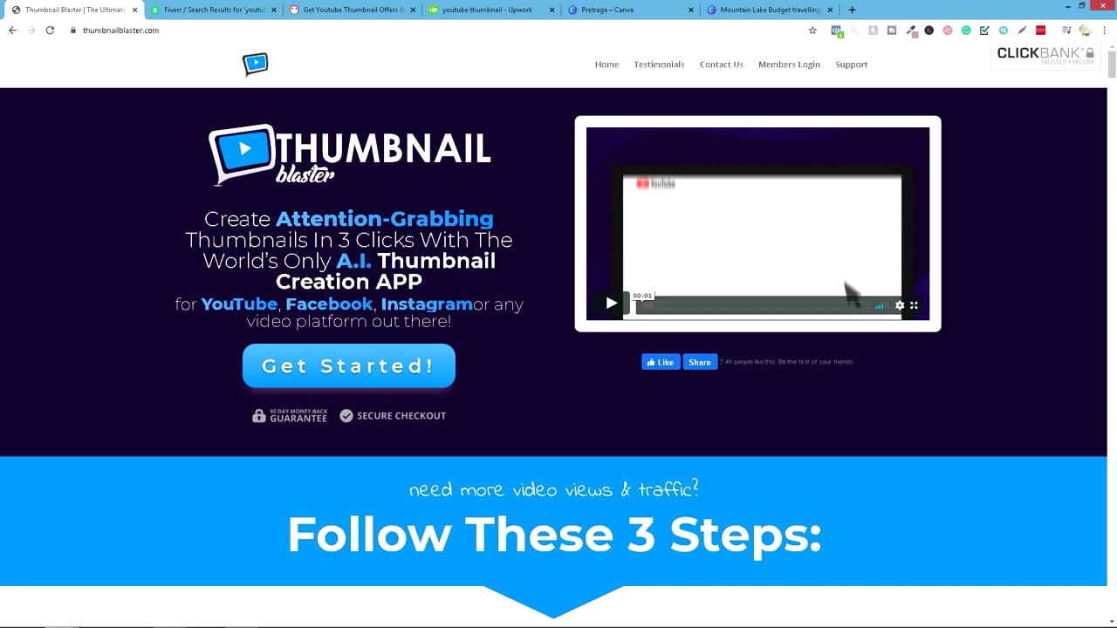
- Scroll Thumbnail Blaster's page past Steps 1–3 to the example thumbnails gallery
{"action": "scroll", "coordinate": [558, 349], "scroll_direction": "down", "scroll_amount": 3}
{"action": "scroll", "coordinate": [559, 349], "scroll_direction": "down", "scroll_amount": 2}
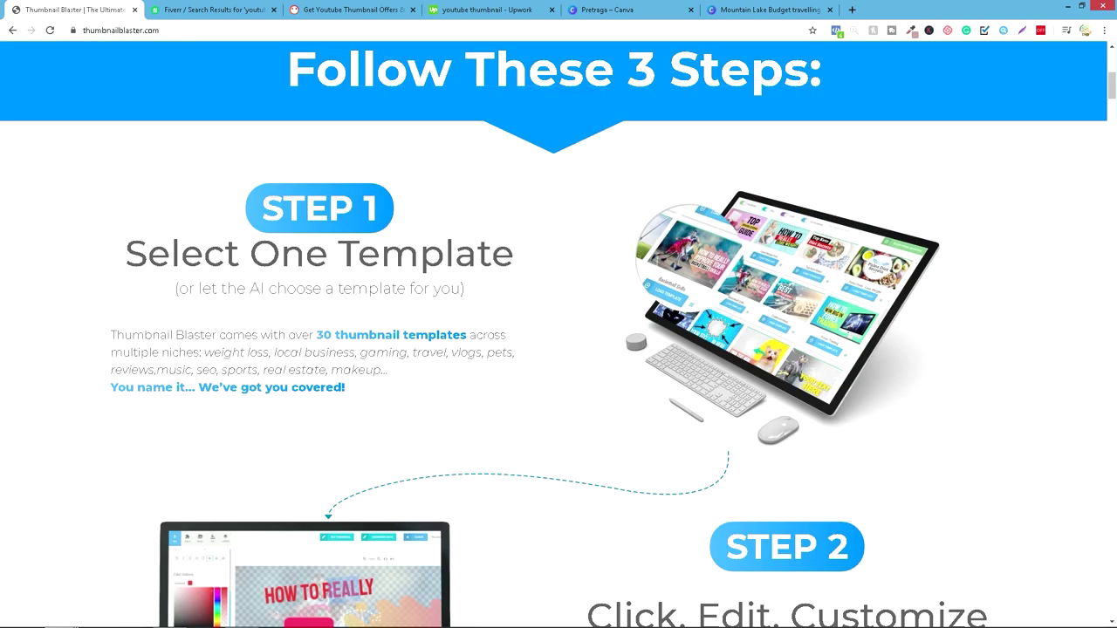
{"action": "scroll", "coordinate": [558, 349], "scroll_direction": "down", "scroll_amount": 3}
{"action": "scroll", "coordinate": [558, 349], "scroll_direction": "down", "scroll_amount": 4}
{"action": "scroll", "coordinate": [559, 349], "scroll_direction": "down", "scroll_amount": 1}
{"action": "scroll", "coordinate": [559, 349], "scroll_direction": "down", "scroll_amount": 3}
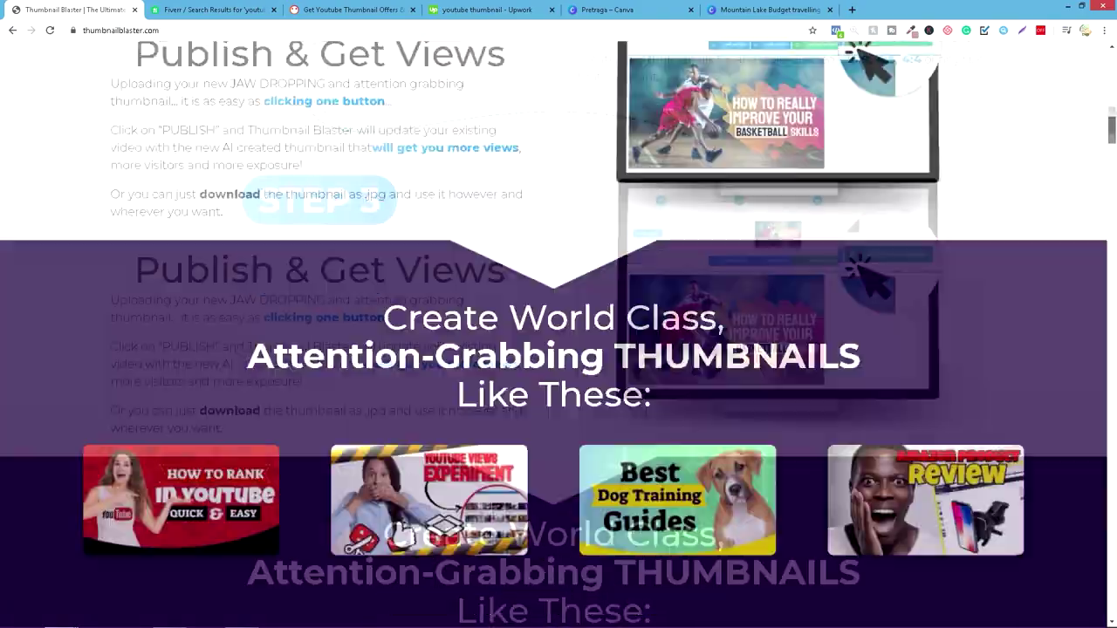
{"action": "scroll", "coordinate": [558, 349], "scroll_direction": "down", "scroll_amount": 5}
{"action": "scroll", "coordinate": [559, 349], "scroll_direction": "down", "scroll_amount": 4}
{"action": "scroll", "coordinate": [559, 349], "scroll_direction": "down", "scroll_amount": 1}
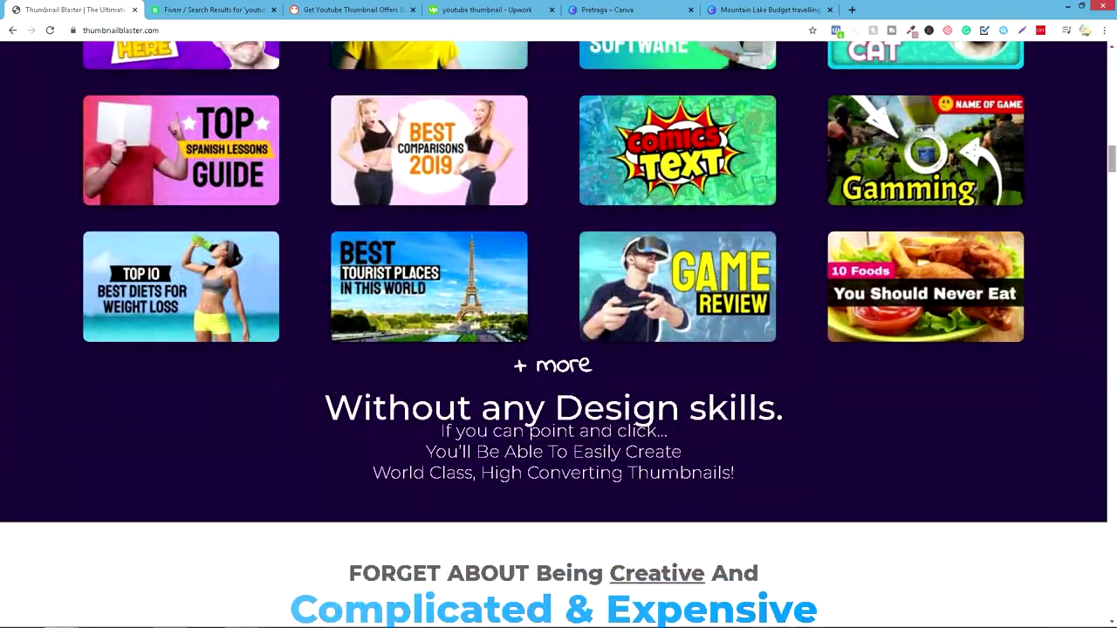
{"action": "scroll", "coordinate": [559, 349], "scroll_direction": "up", "scroll_amount": 3}
{"action": "scroll", "coordinate": [559, 349], "scroll_direction": "down", "scroll_amount": 3}
{"action": "scroll", "coordinate": [558, 349], "scroll_direction": "down", "scroll_amount": 3}
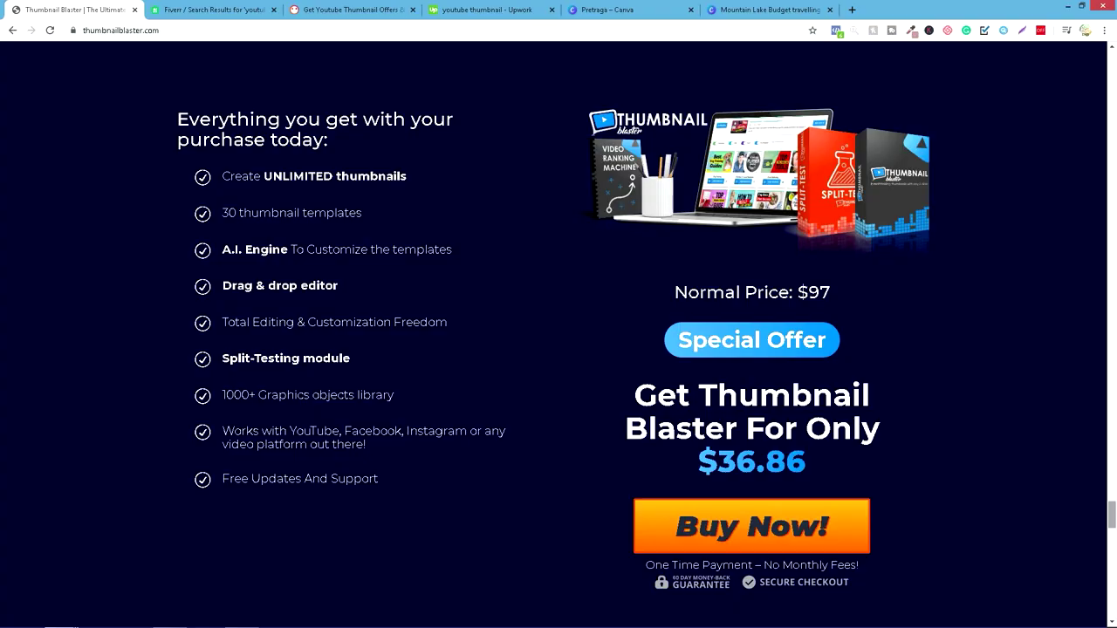
- Jump back to the top of the Thumbnail Blaster page after the $36.86 offer
{"action": "key", "text": "Home"}
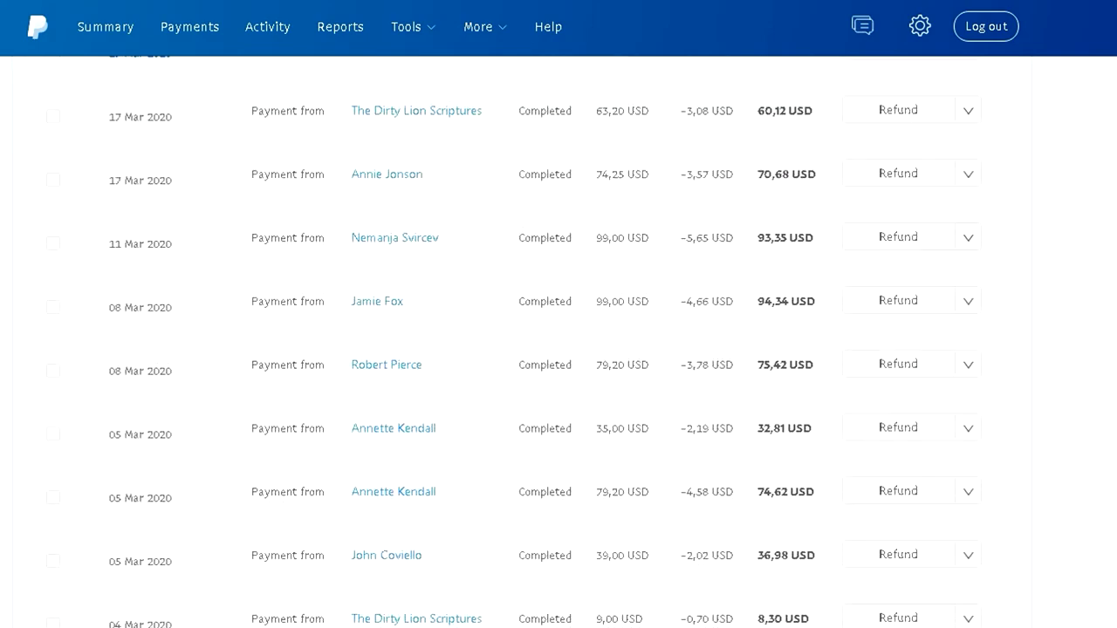
- Scroll to the top of PayPal's payments received from 02/02/20 to 19/03/20
{"action": "scroll", "coordinate": [558, 471], "scroll_direction": "up", "scroll_amount": 3}
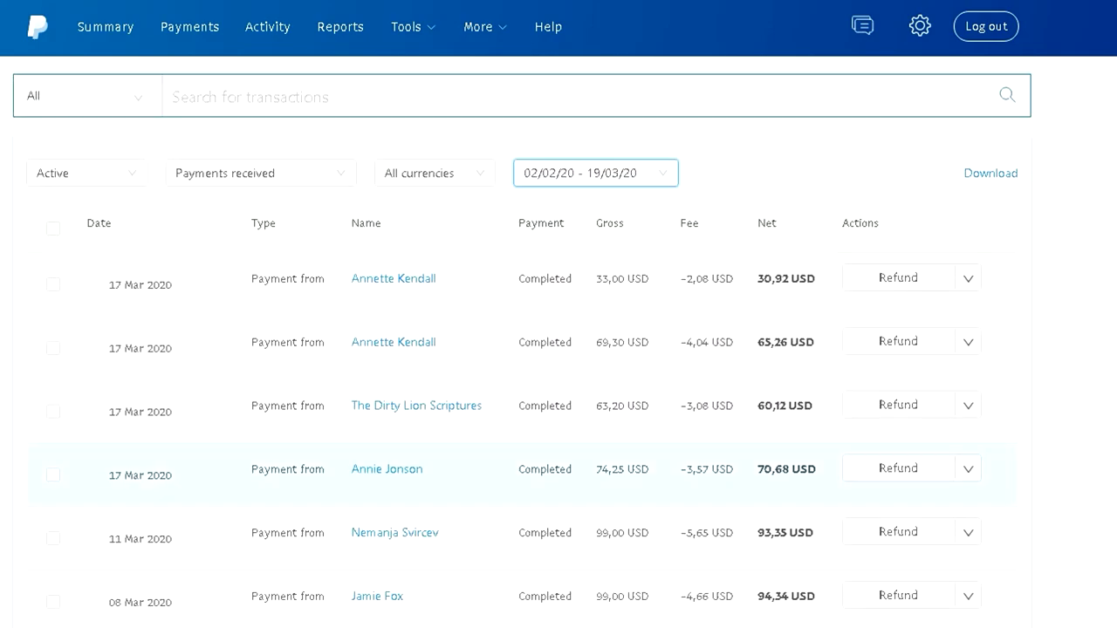